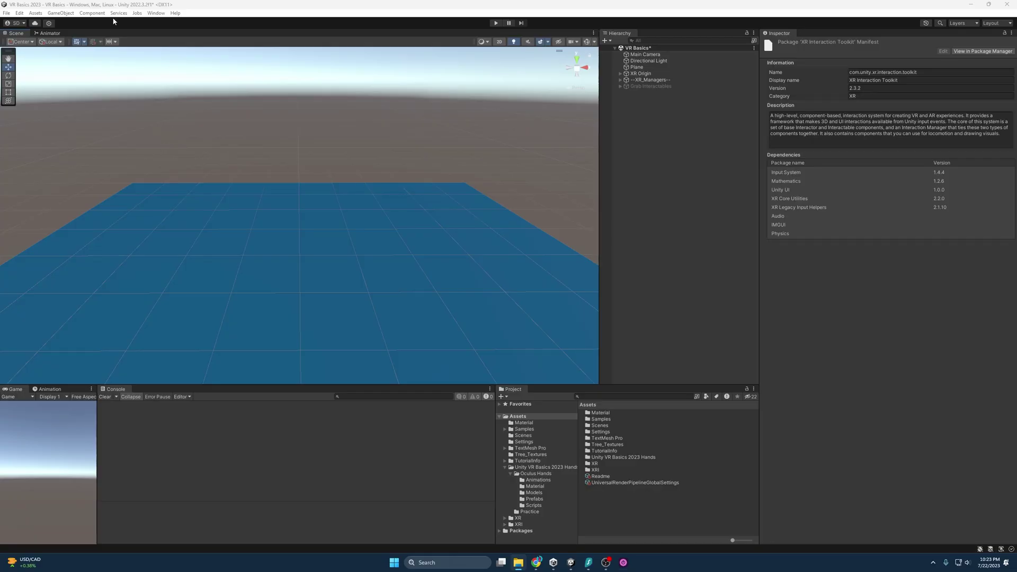
Check the top menu bar for package management while the XR Interaction Toolkit 2.3.2 manifest is shown
click(155, 13)
Open the Package Manager filtered to Packages: In Project and refresh the package list
click(118, 12)
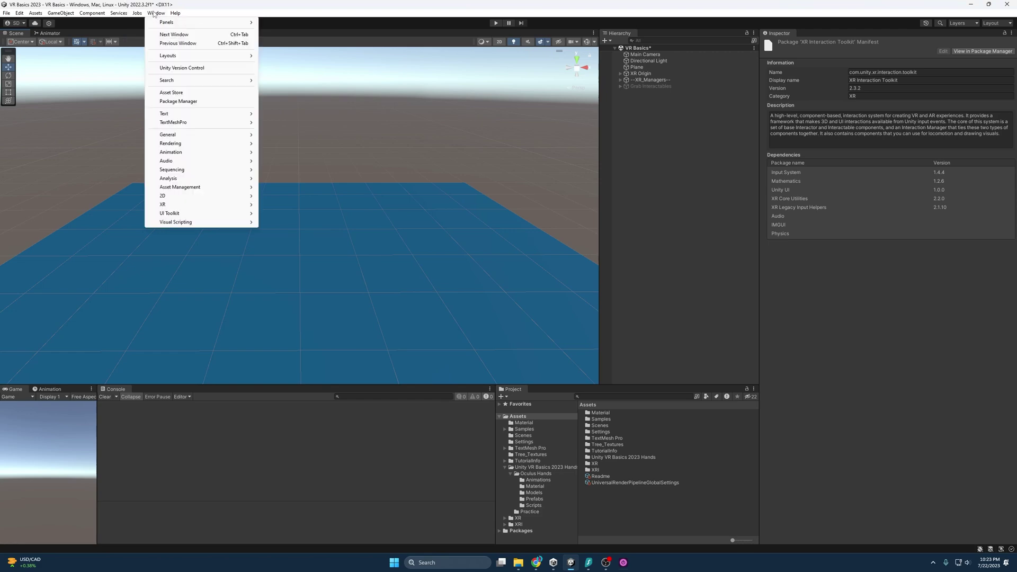
click(154, 13)
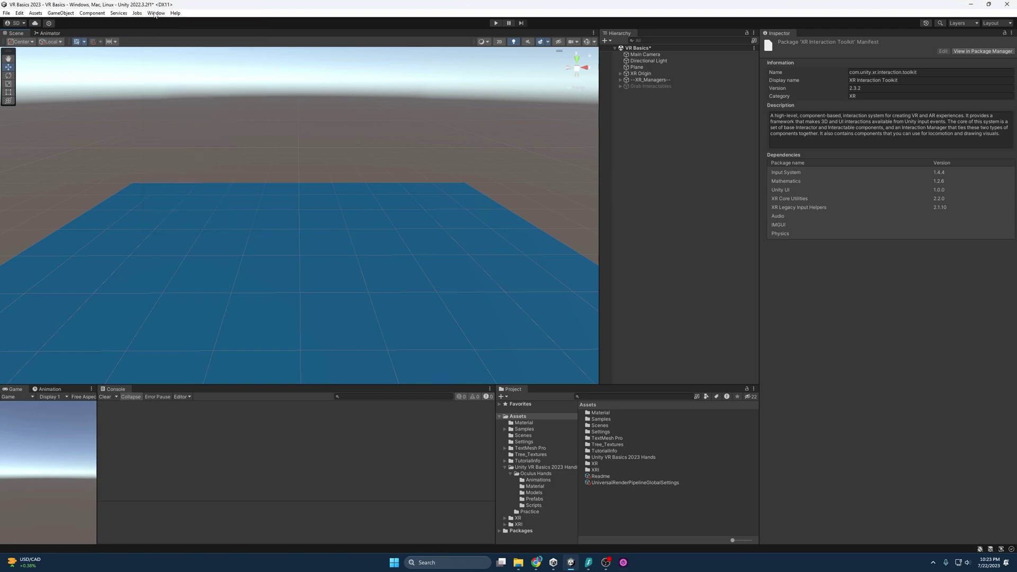
click(155, 12)
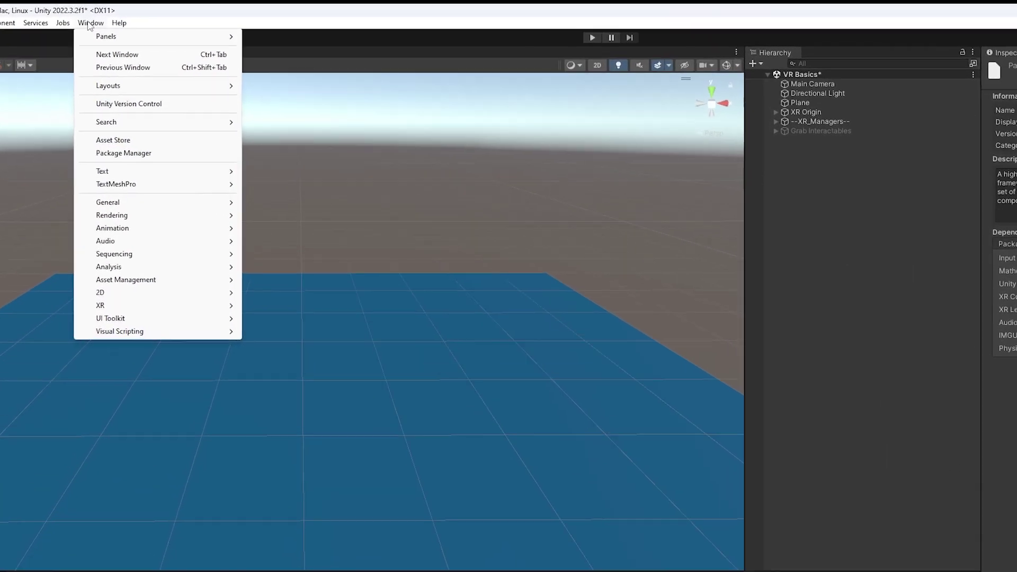
click(108, 168)
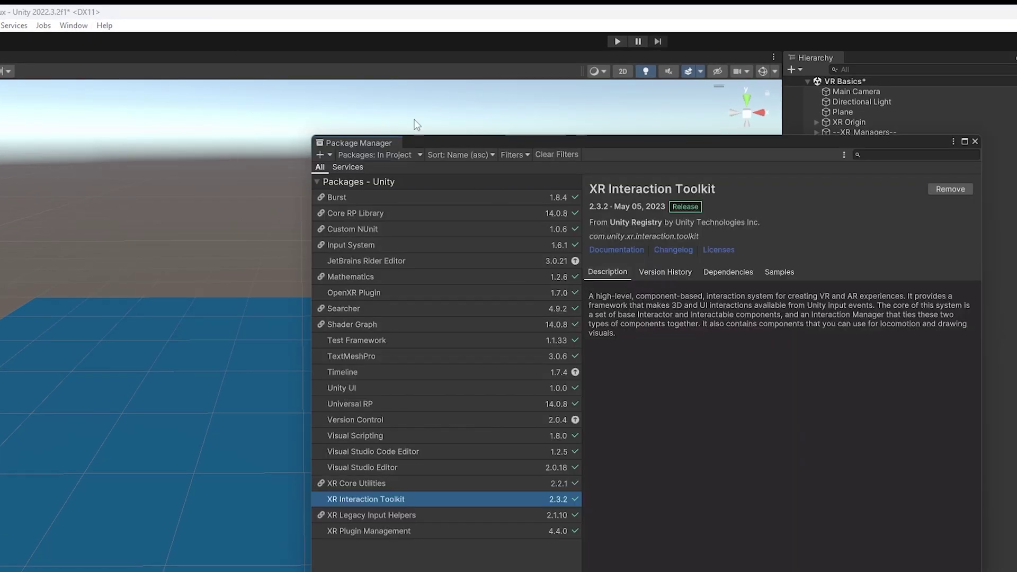
click(388, 158)
click(370, 185)
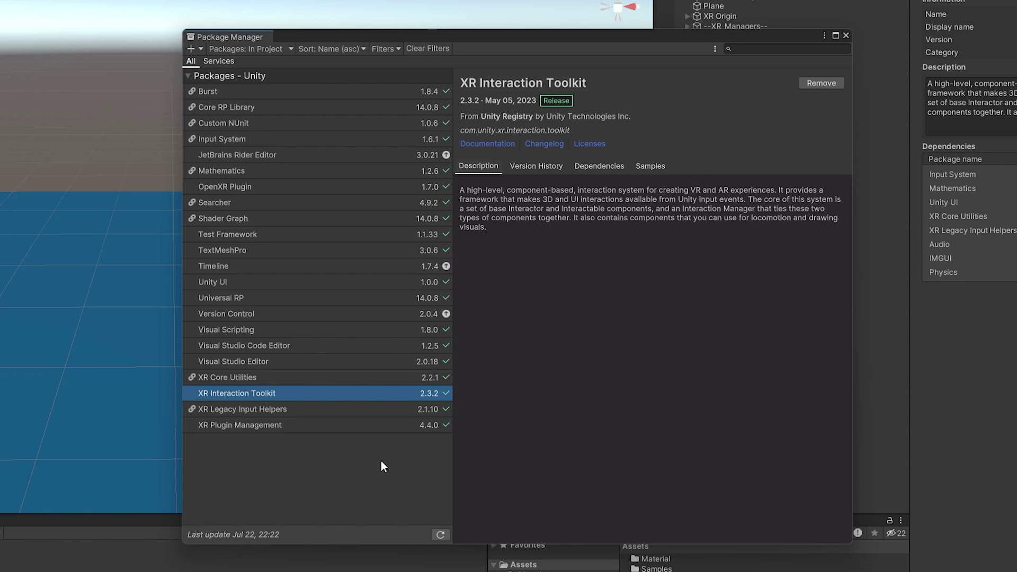
click(436, 535)
Upgrade XR Interaction Toolkit to 2.4.1 by adding com.unity.xr.interaction.toolkit by name
click(202, 48)
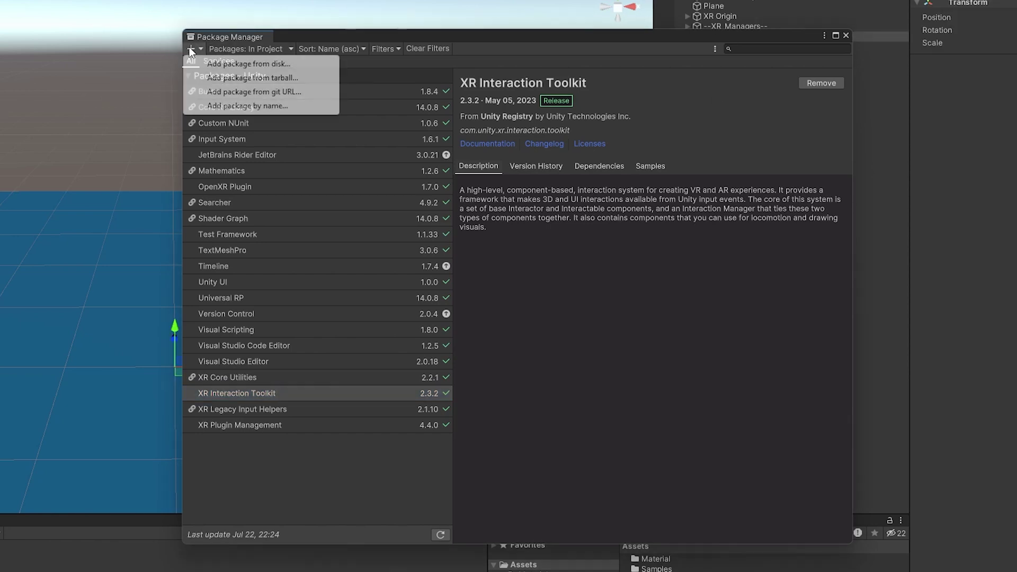
click(236, 105)
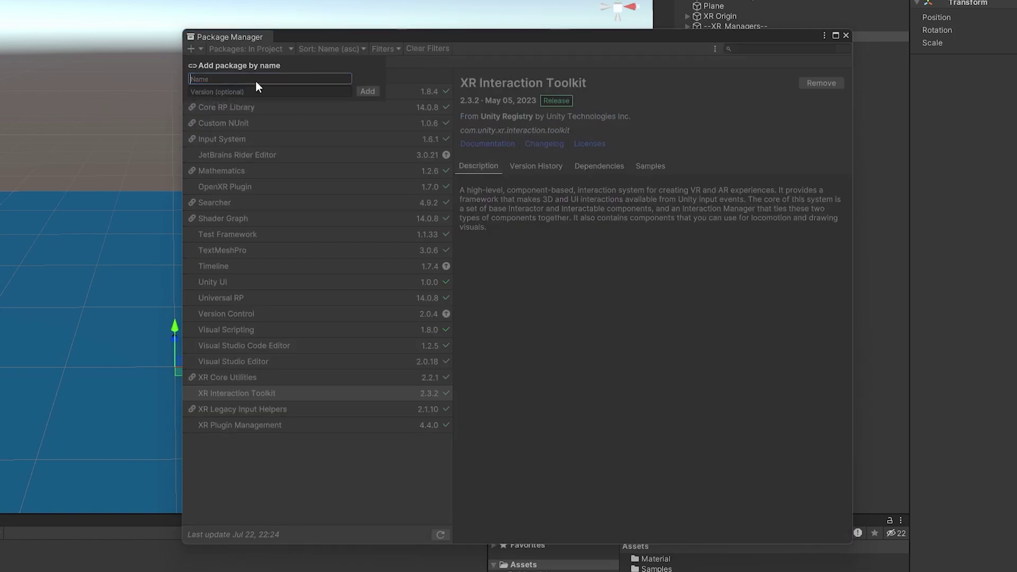
text(com.unity.xr.interaction.toolkit)
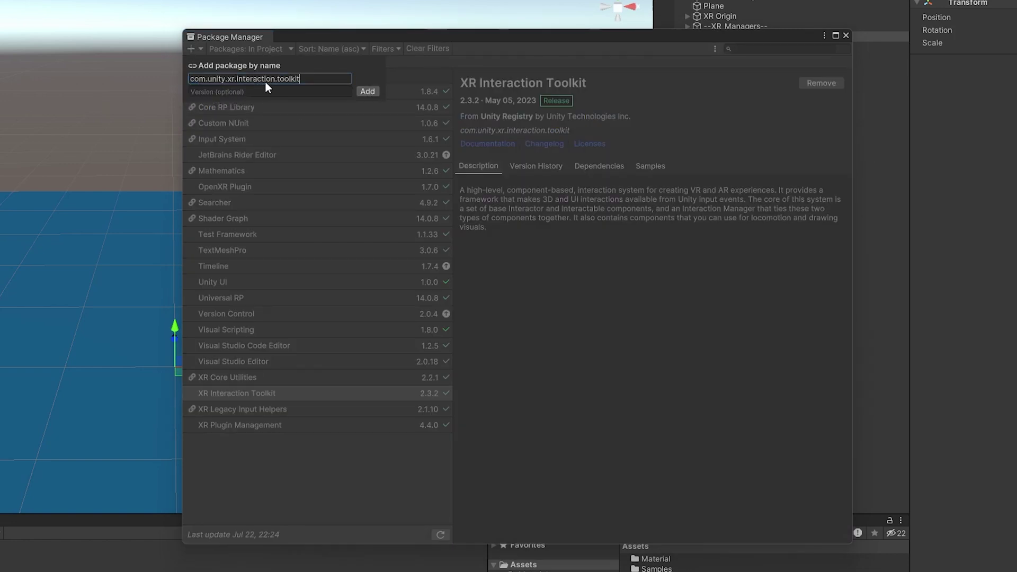
click(368, 92)
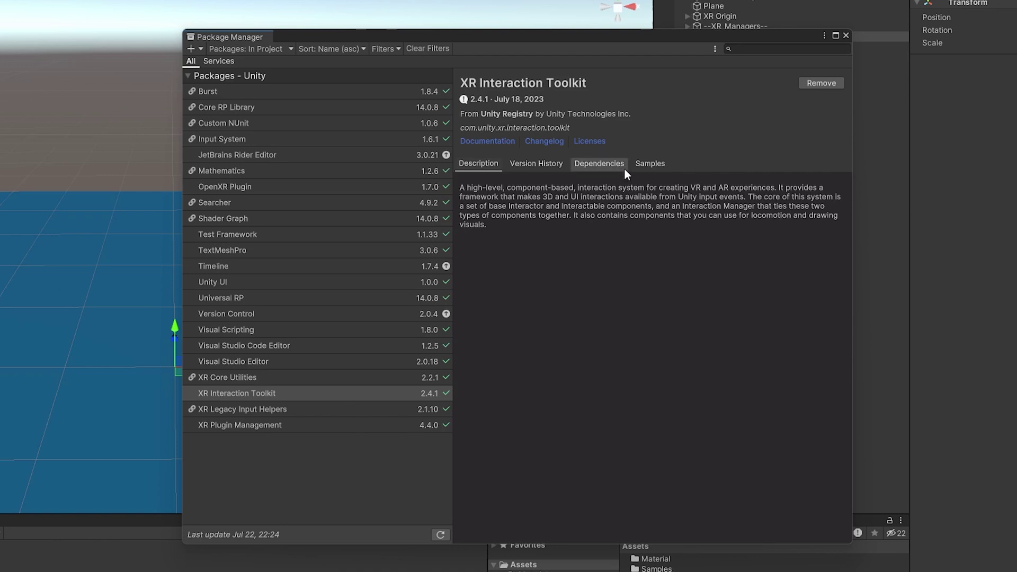
Update the Starter Assets sample to 2.4.1, close the Package Manager and clear the console
click(641, 166)
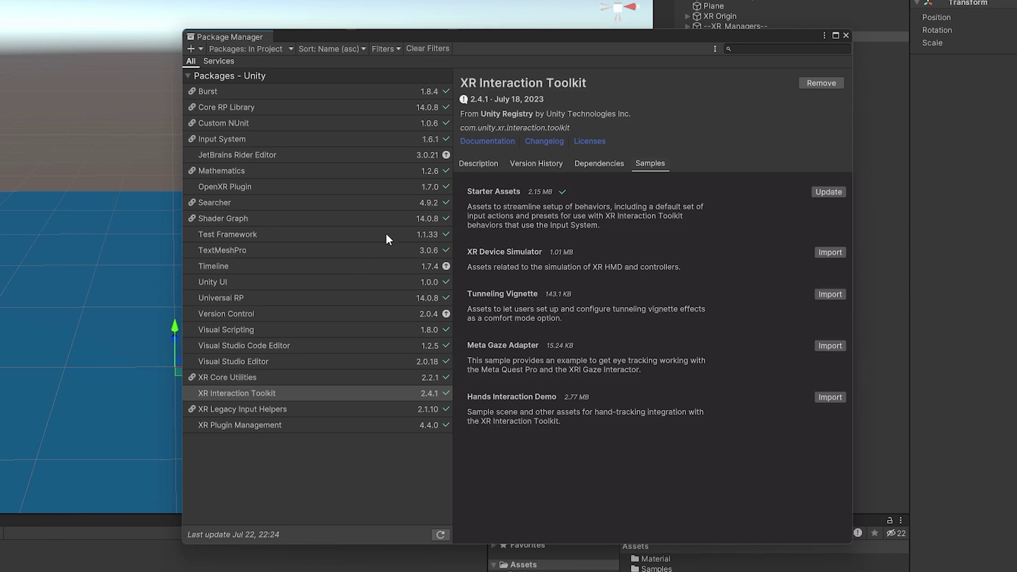
click(827, 193)
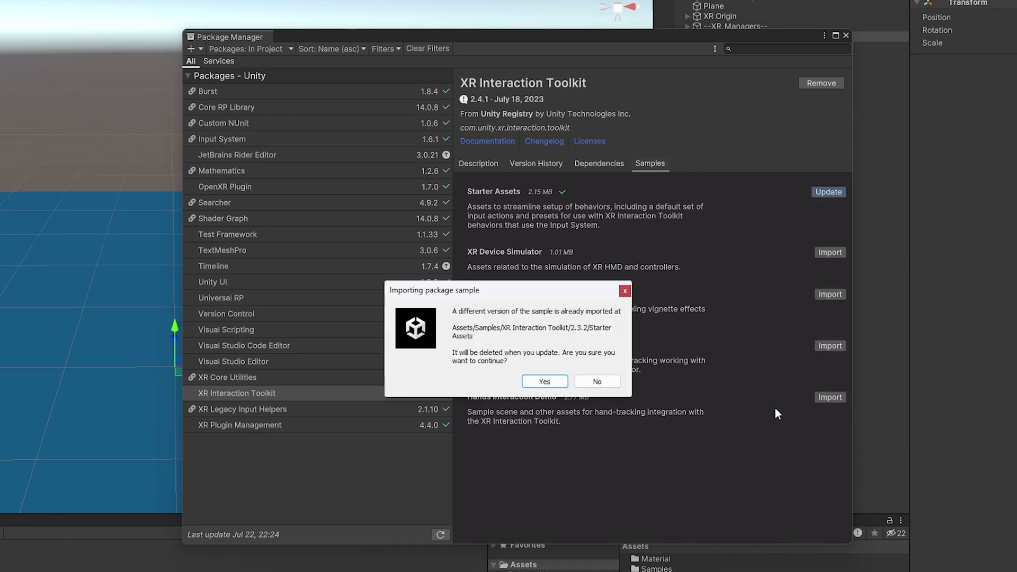
click(544, 381)
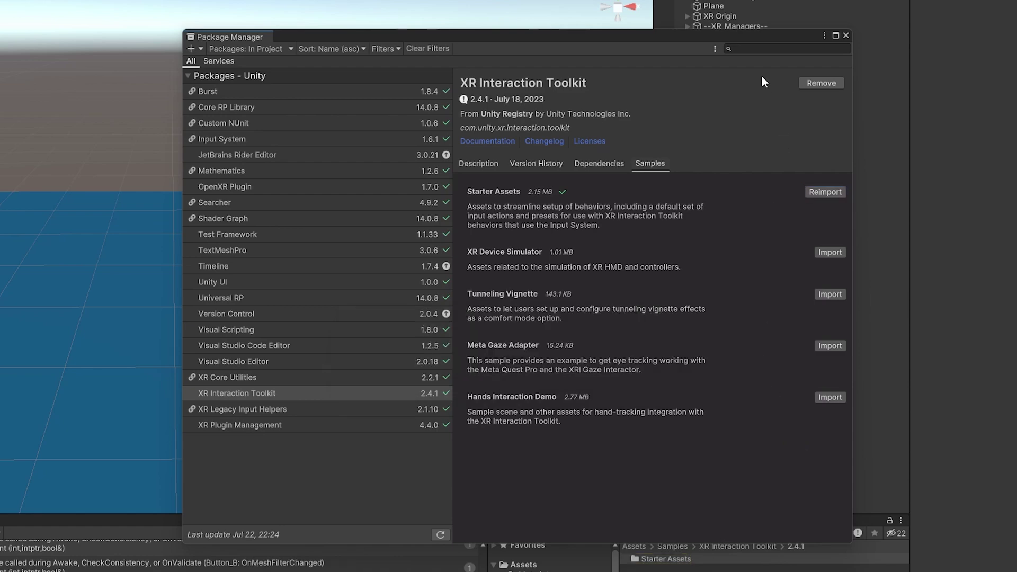
click(844, 35)
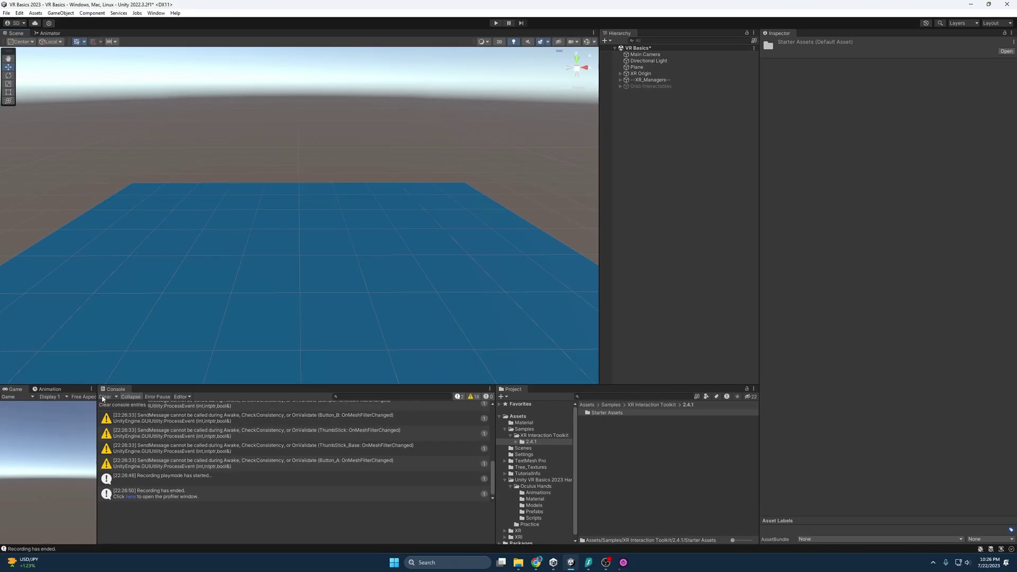
click(105, 396)
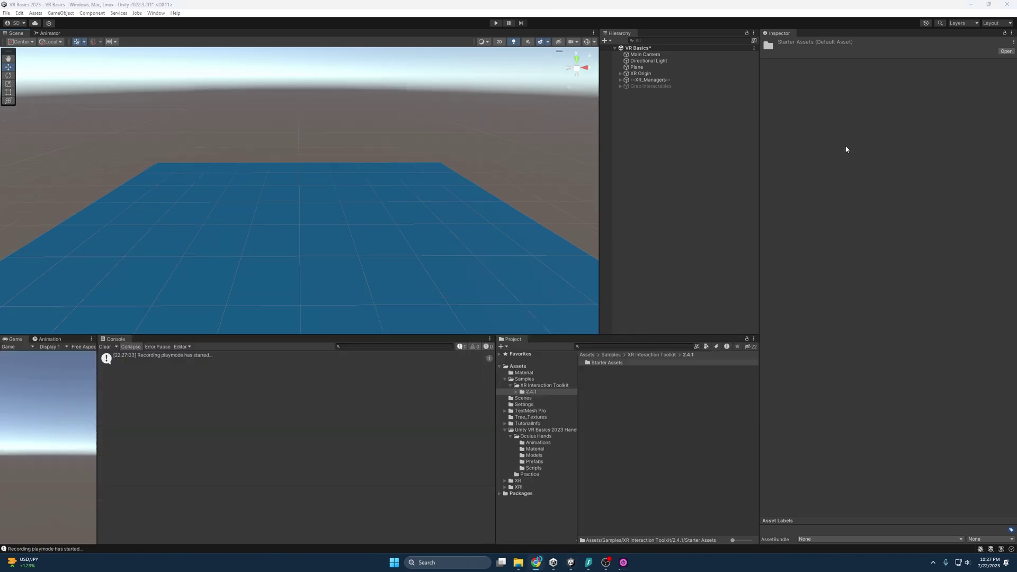
Add a Direct Interactor child under LeftHand Controller in the XR Origin hierarchy
click(620, 73)
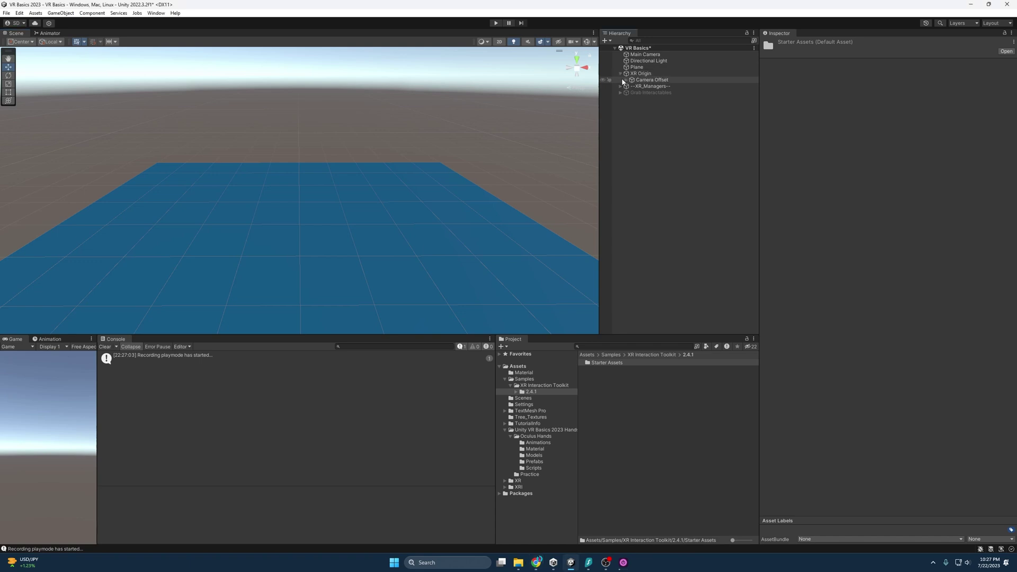
click(626, 80)
click(640, 93)
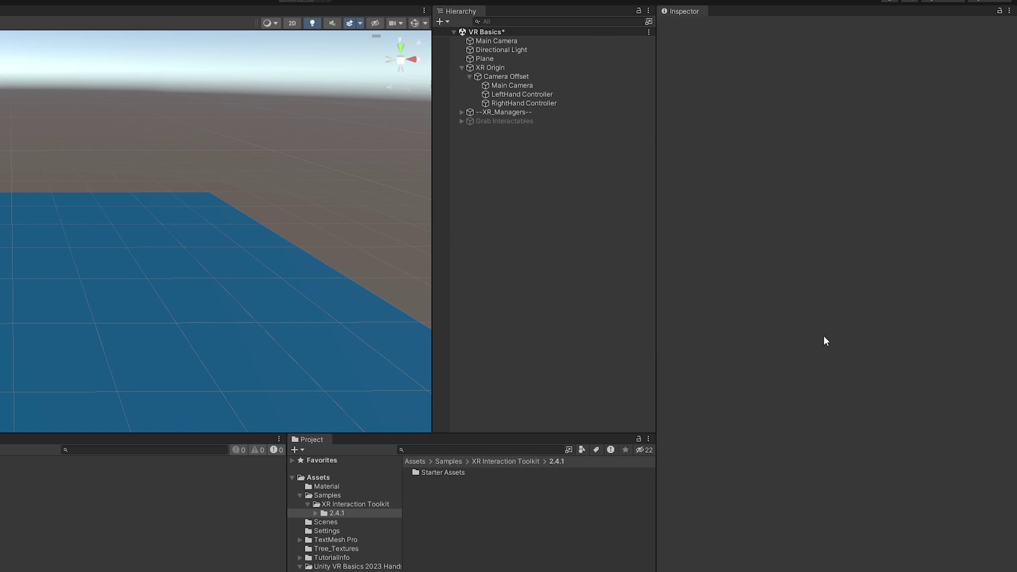
right_click(513, 94)
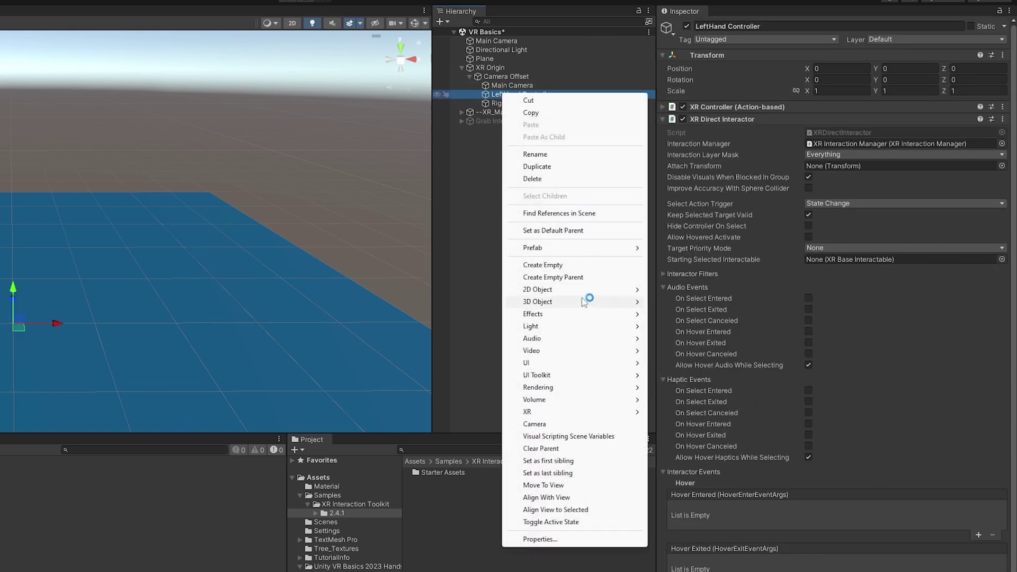
click(488, 94)
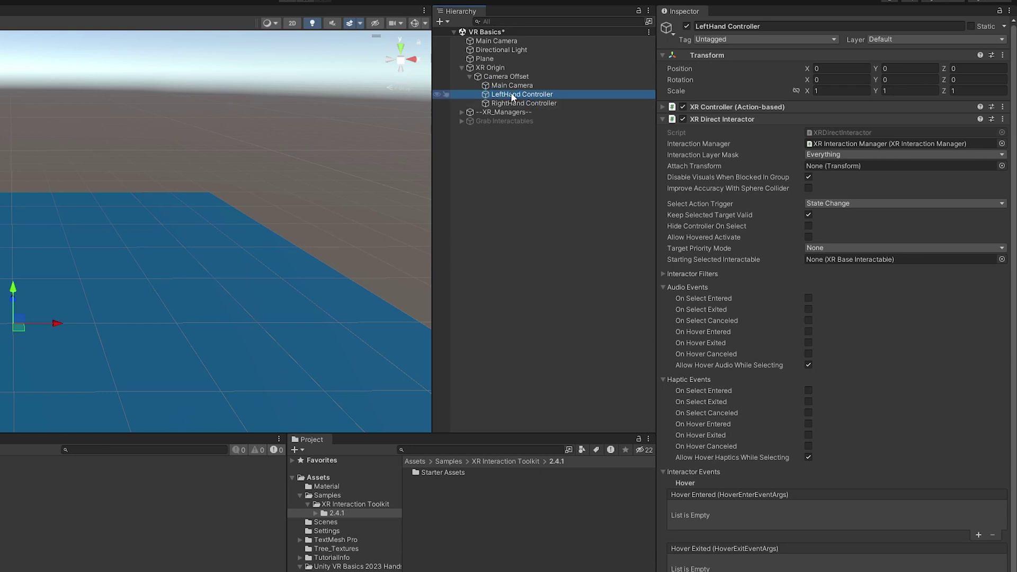
right_click(511, 95)
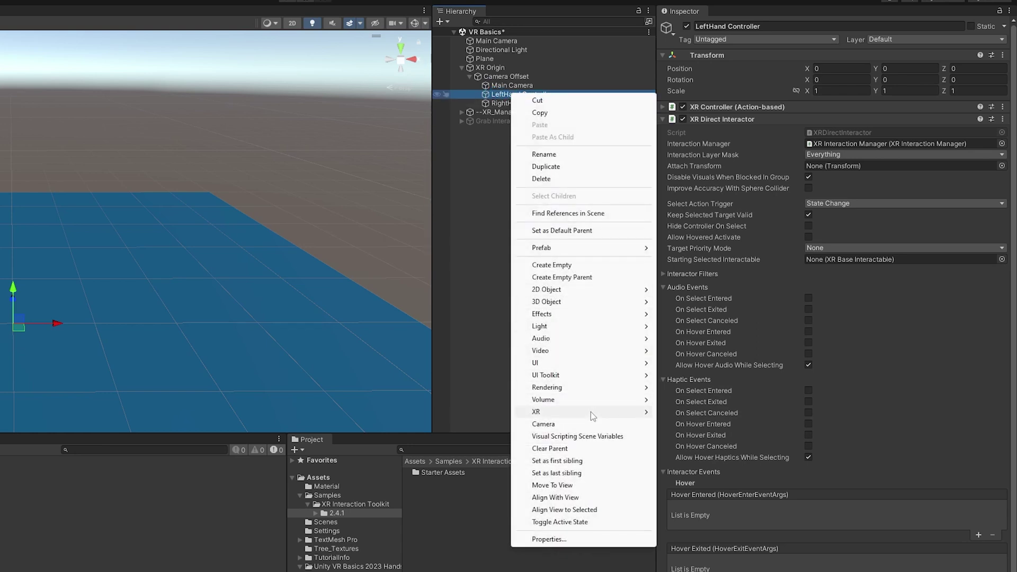
mouse_move(590, 412)
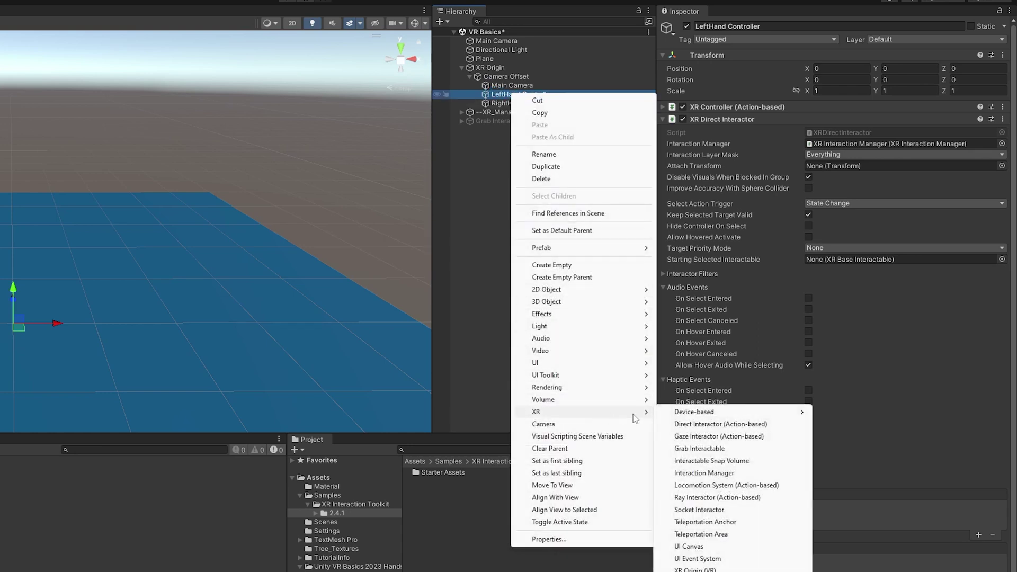
click(705, 424)
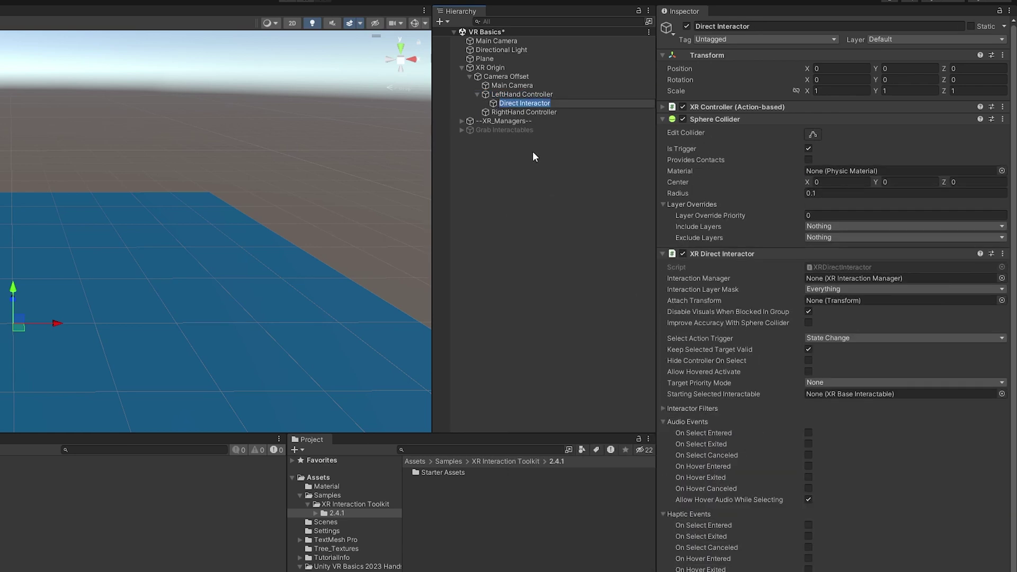
Select the new Direct Interactor and review its Sphere Collider, XR Direct Interactor and XR Controller components
click(516, 121)
click(526, 103)
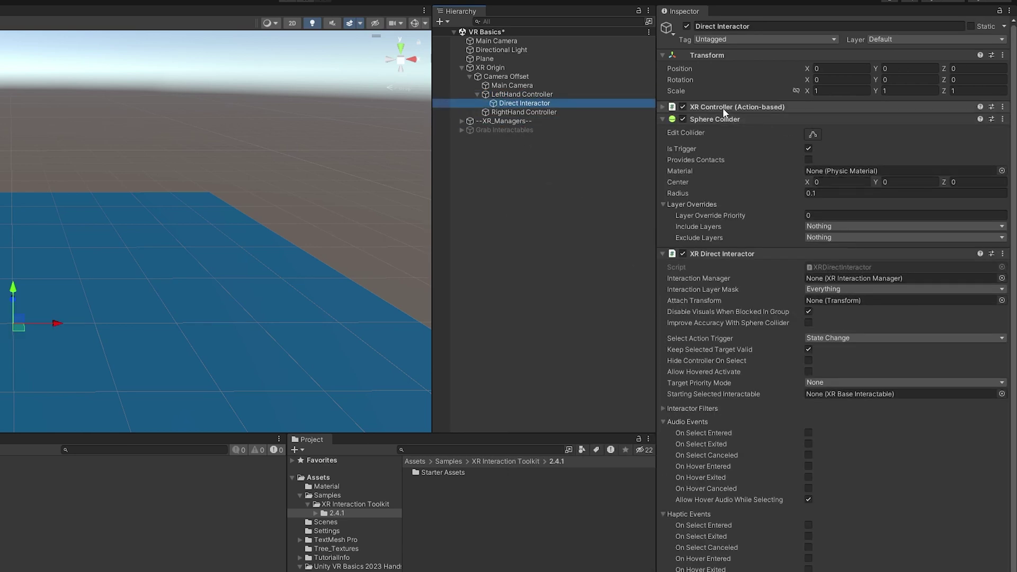
click(662, 119)
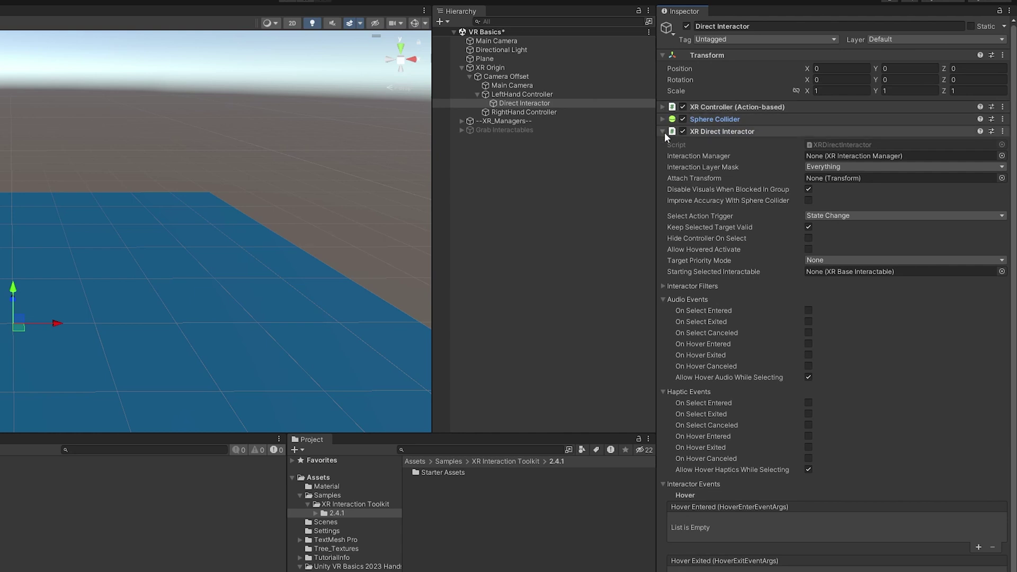
click(663, 132)
click(662, 107)
click(766, 106)
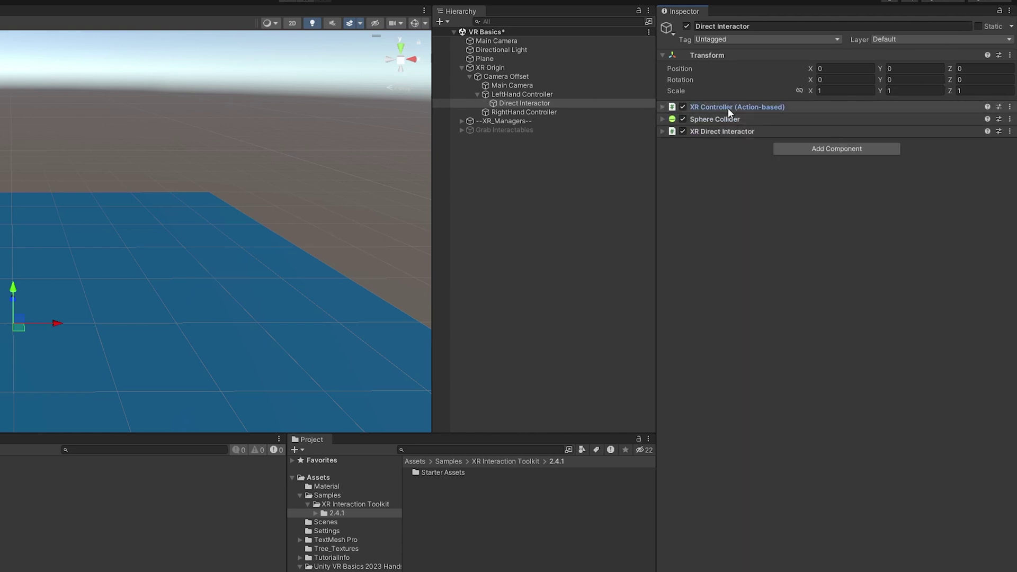
click(674, 107)
Remove the XR Controller from Direct Interactor, leaving the 0.1-radius Sphere Collider and XR Direct Interactor
click(574, 95)
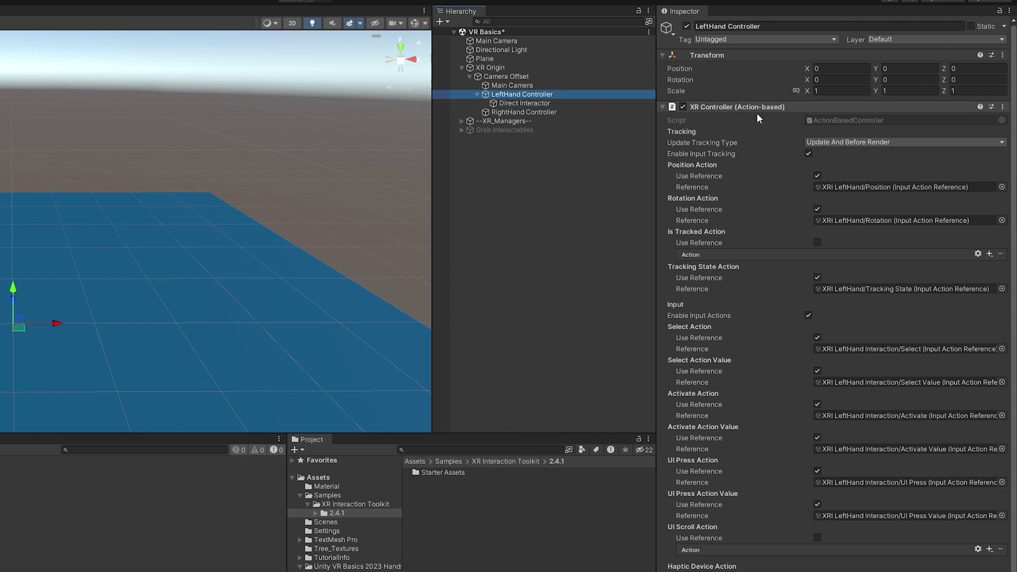
click(554, 102)
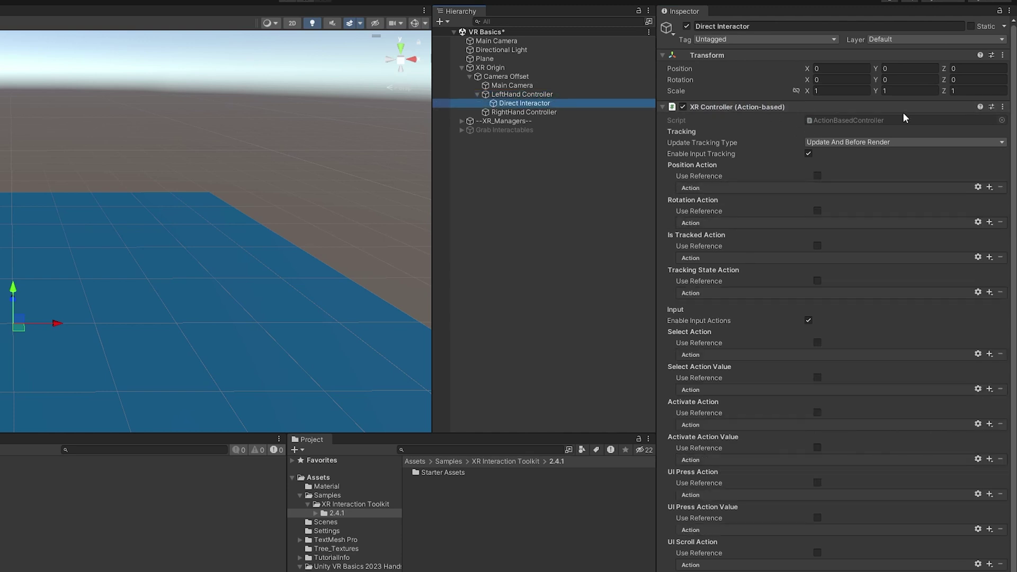
click(1002, 106)
click(937, 136)
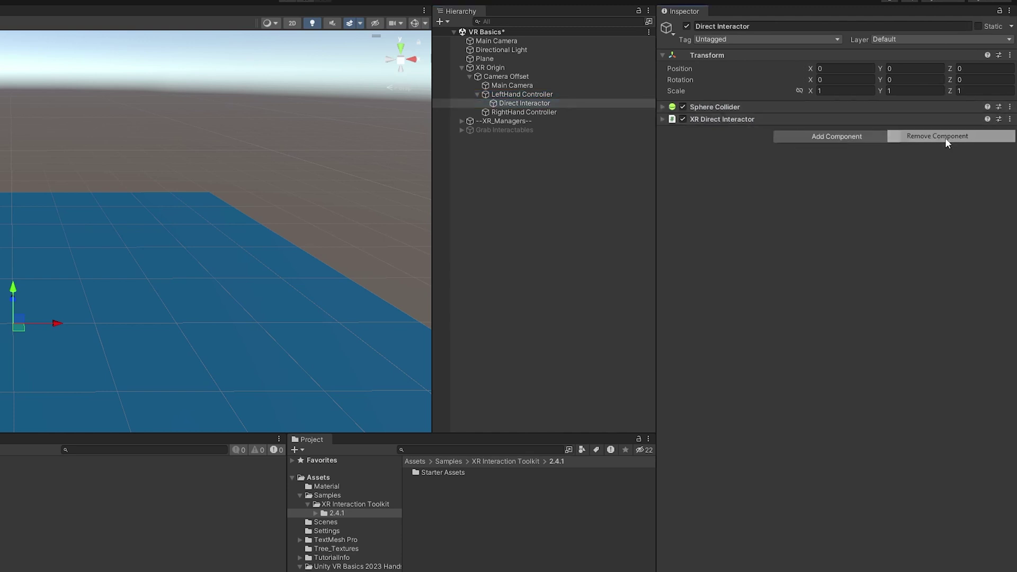
click(662, 106)
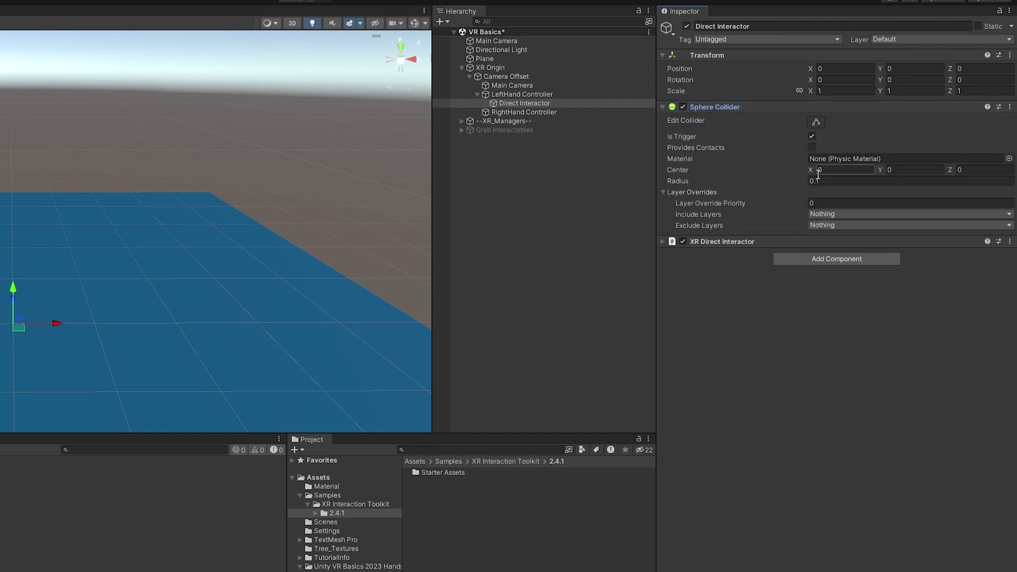
click(660, 241)
Copy LeftHand Controller's XR Direct Interactor values onto its Direct Interactor child
click(527, 94)
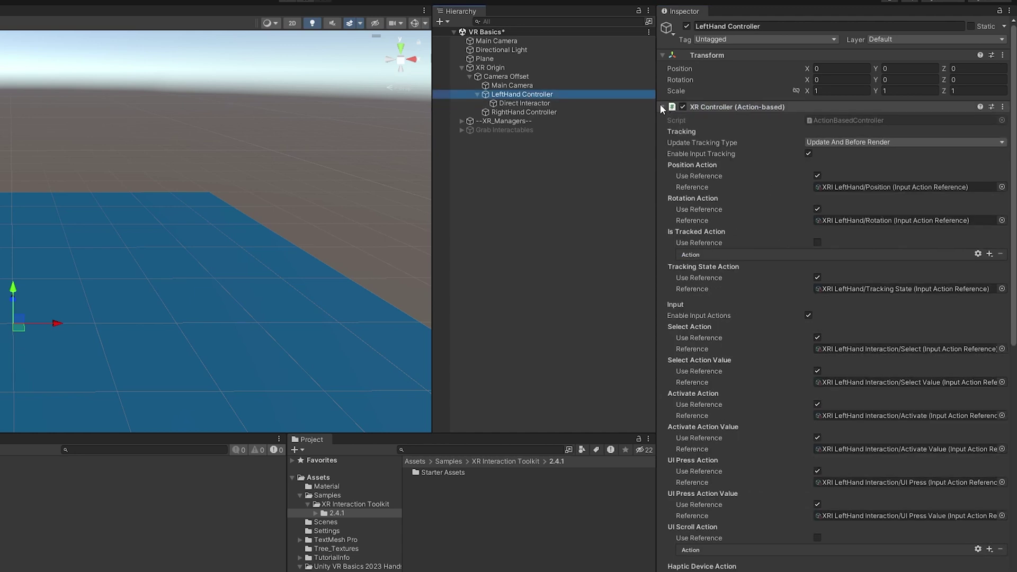
click(661, 106)
right_click(746, 118)
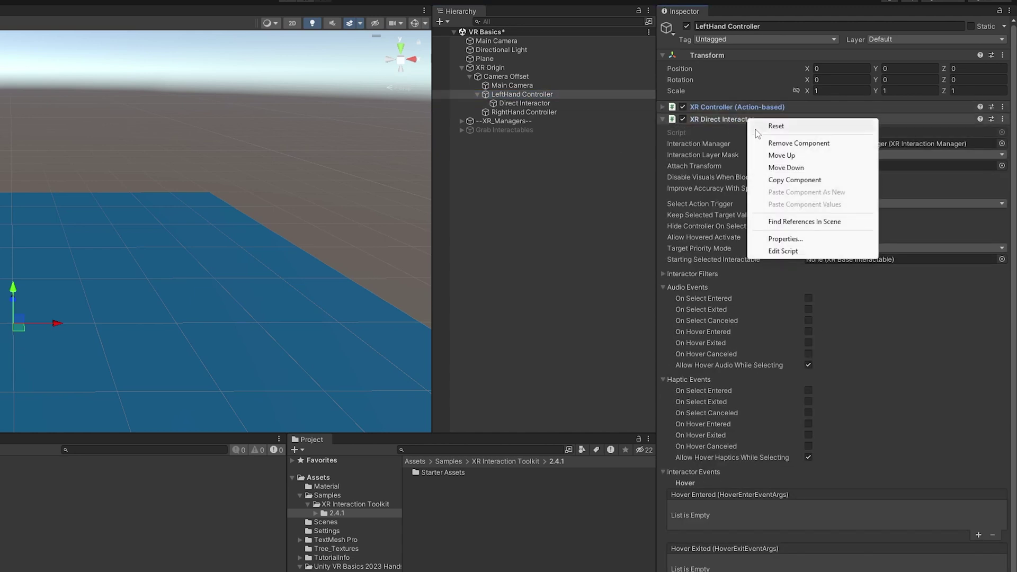
click(834, 179)
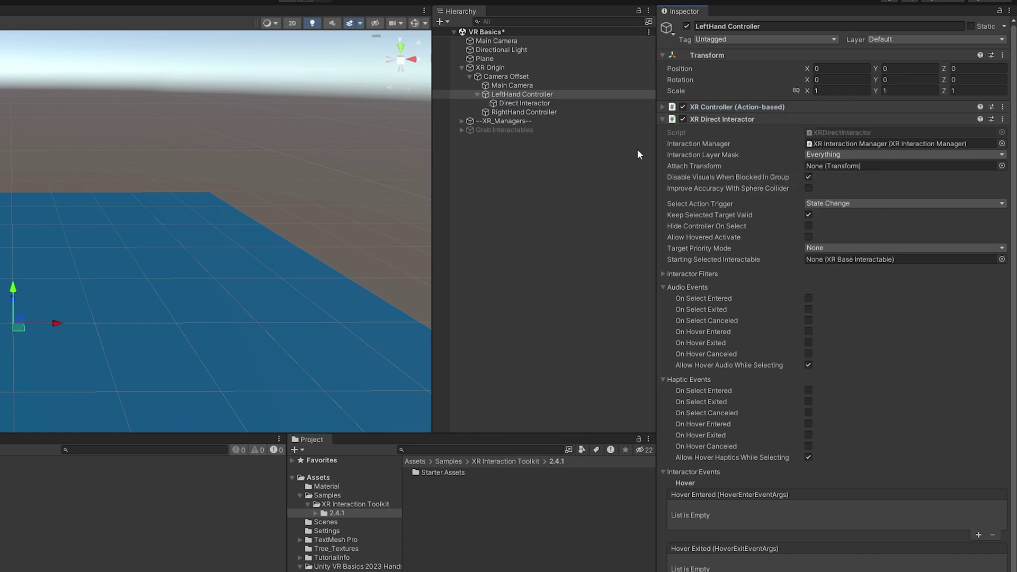
click(524, 103)
right_click(759, 242)
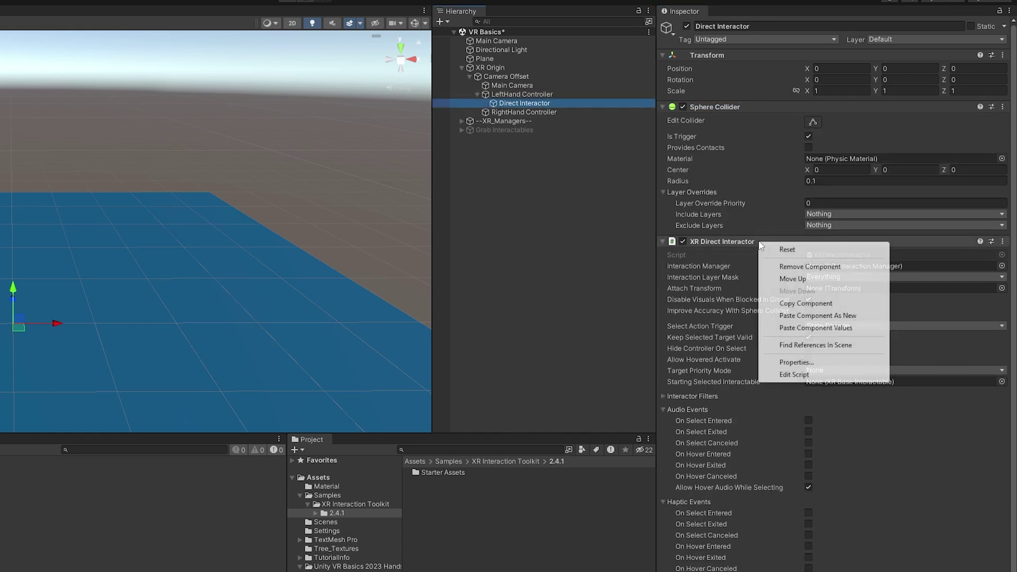
click(815, 328)
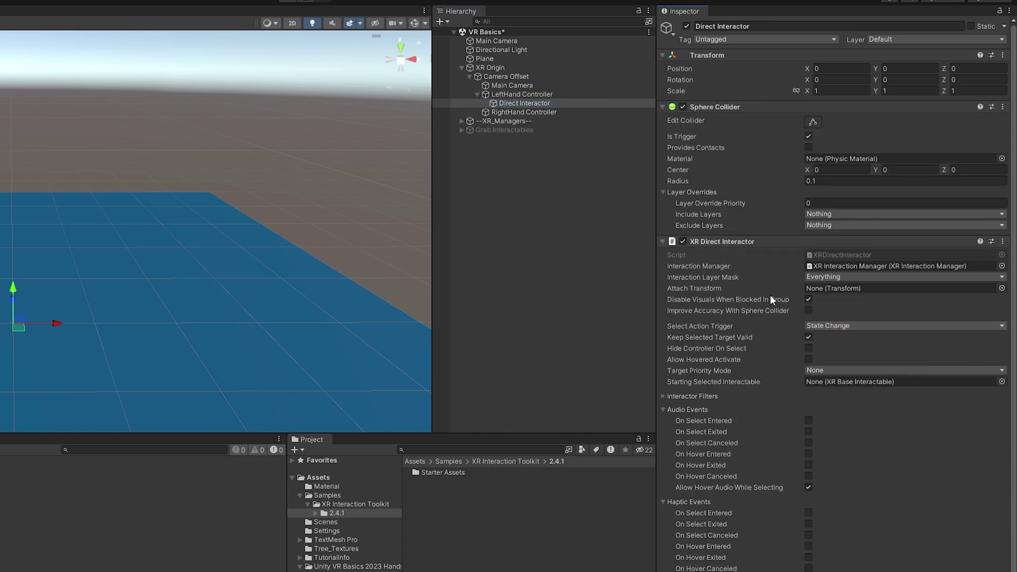
Remove the XR Direct Interactor and Sphere Collider components from LeftHand Controller
click(524, 94)
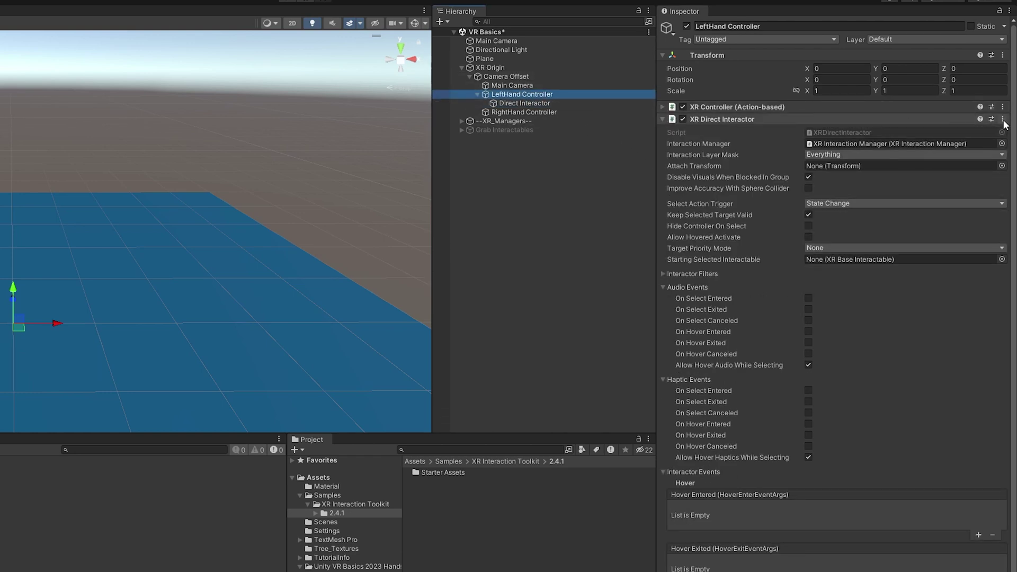
click(1002, 120)
click(906, 147)
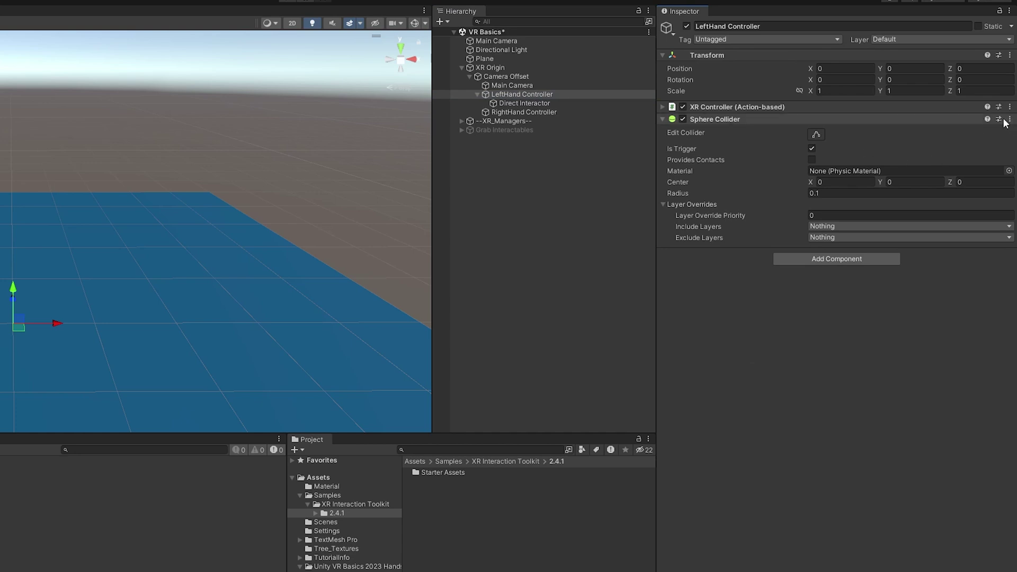
click(1009, 119)
click(908, 149)
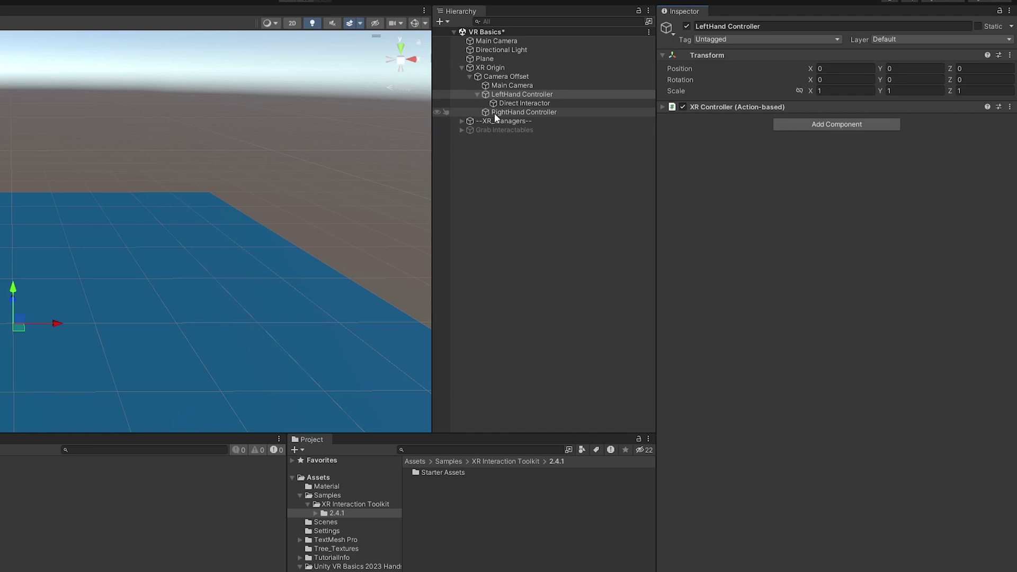
Give RightHand Controller a Direct Interactor child with the pasted values and remove its own XR Direct Interactor
right_click(494, 113)
click(826, 442)
right_click(721, 119)
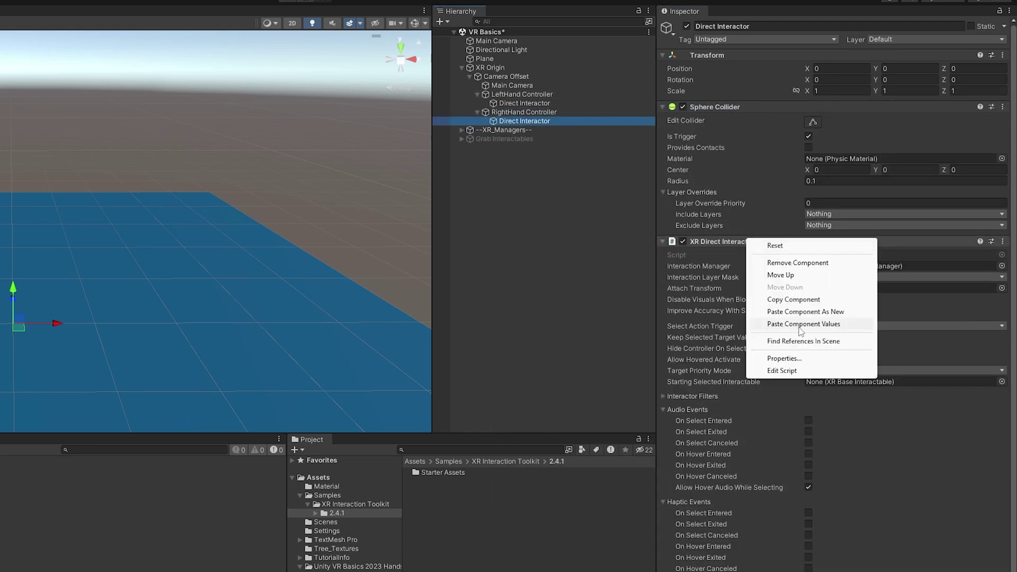
click(524, 111)
click(1002, 118)
click(974, 143)
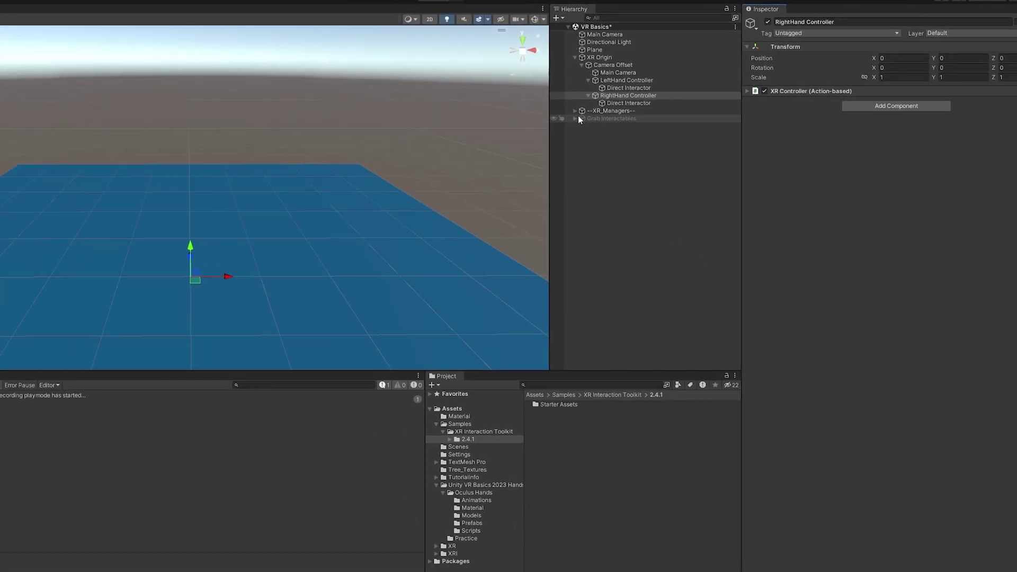
Re-enable the Grab Interactables object so the table and pink cube appear
click(575, 117)
click(581, 117)
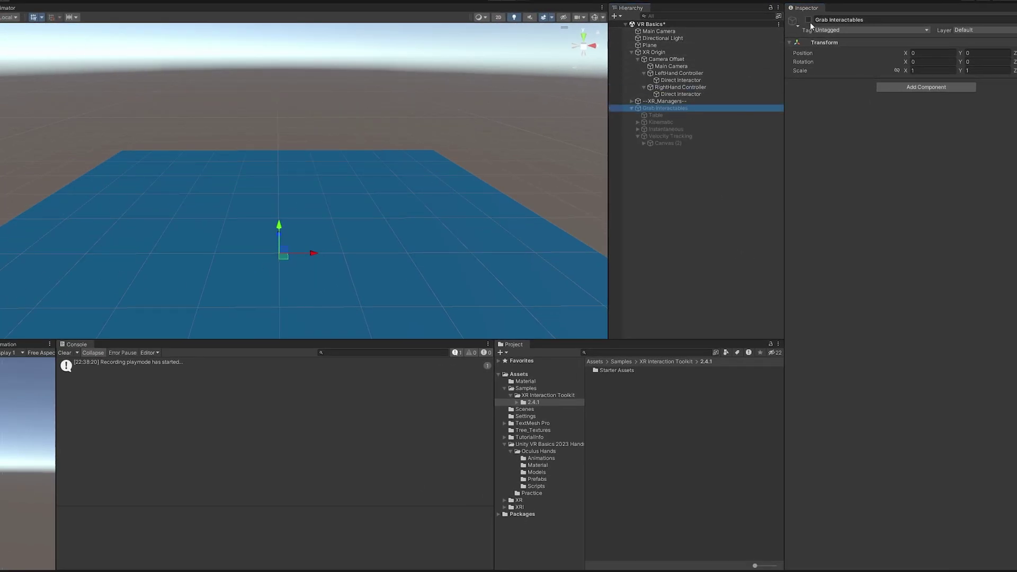
click(808, 20)
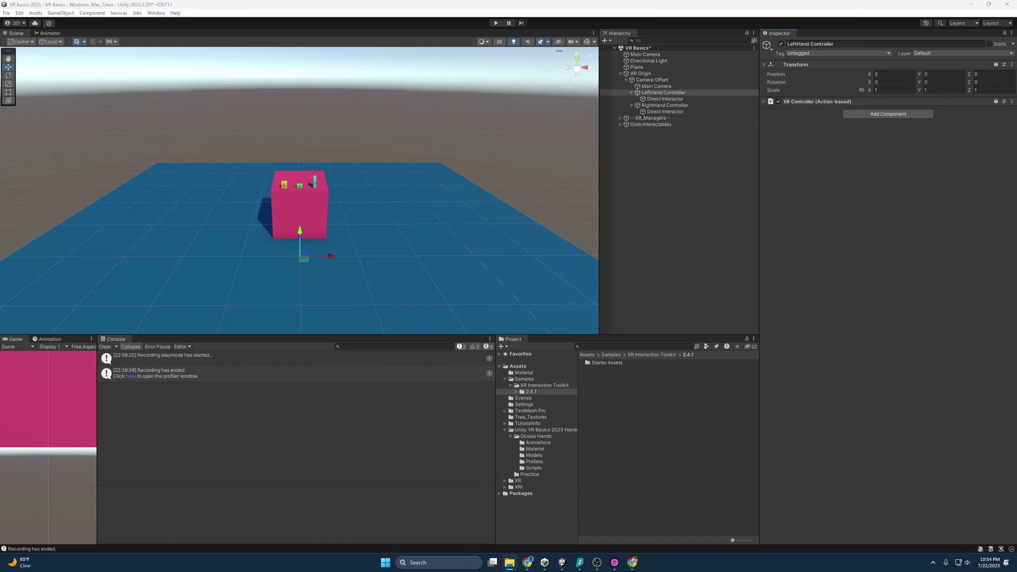
Add an XR > Ray Interactor (Action-based) child under LeftHand Controller, then review the controller's XR Controller settings
right_click(666, 93)
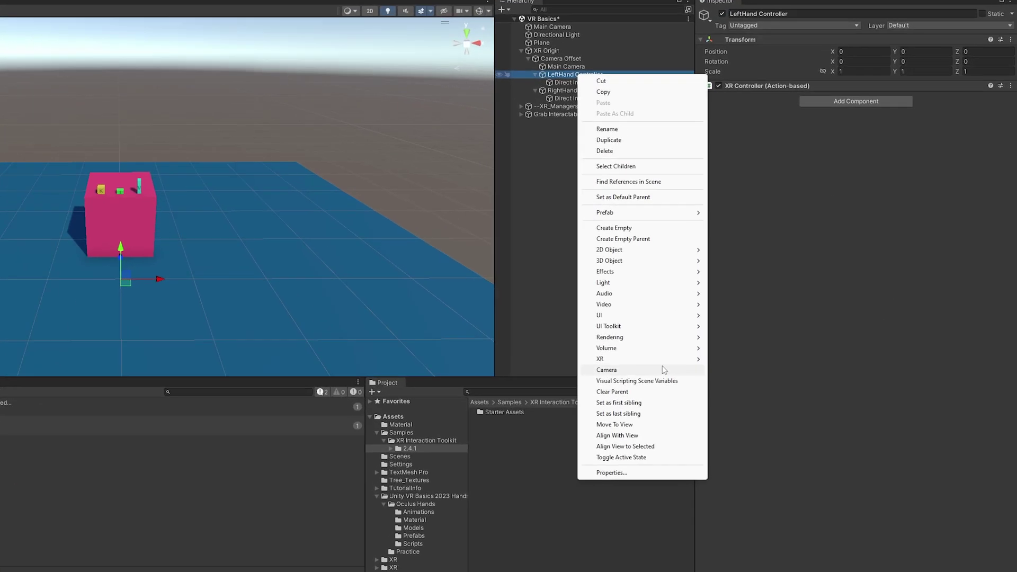
mouse_move(710, 320)
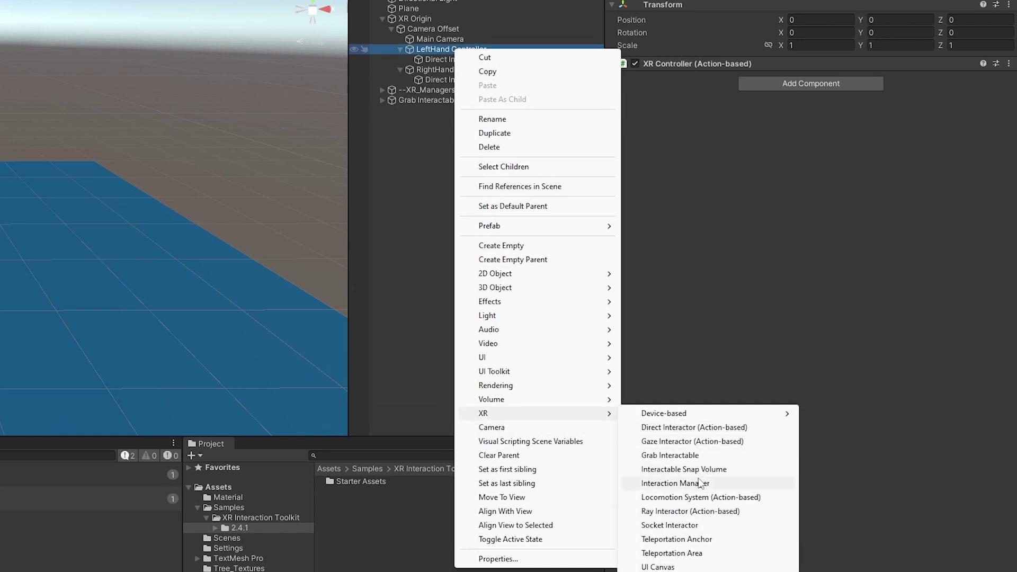
click(702, 512)
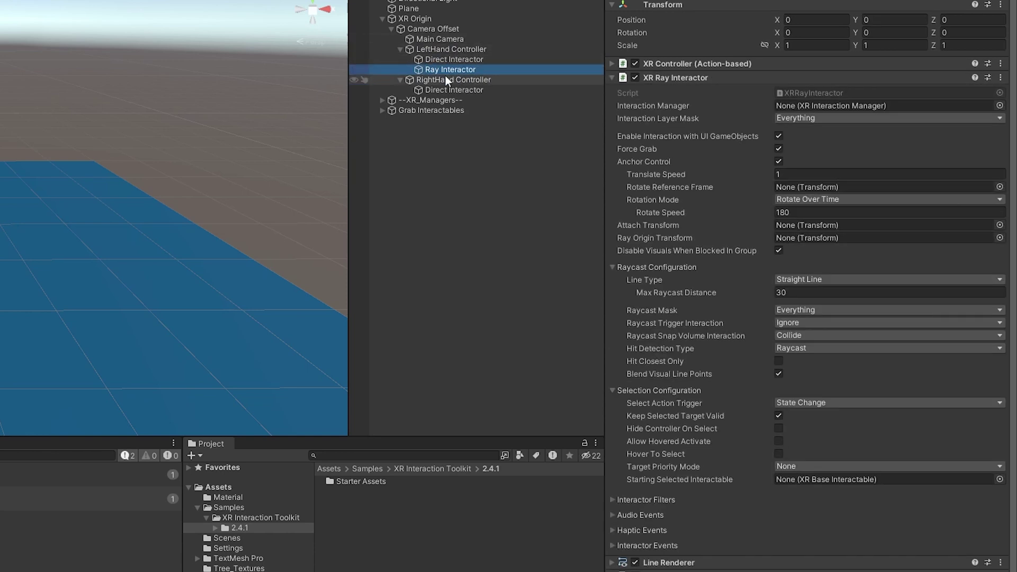
click(460, 50)
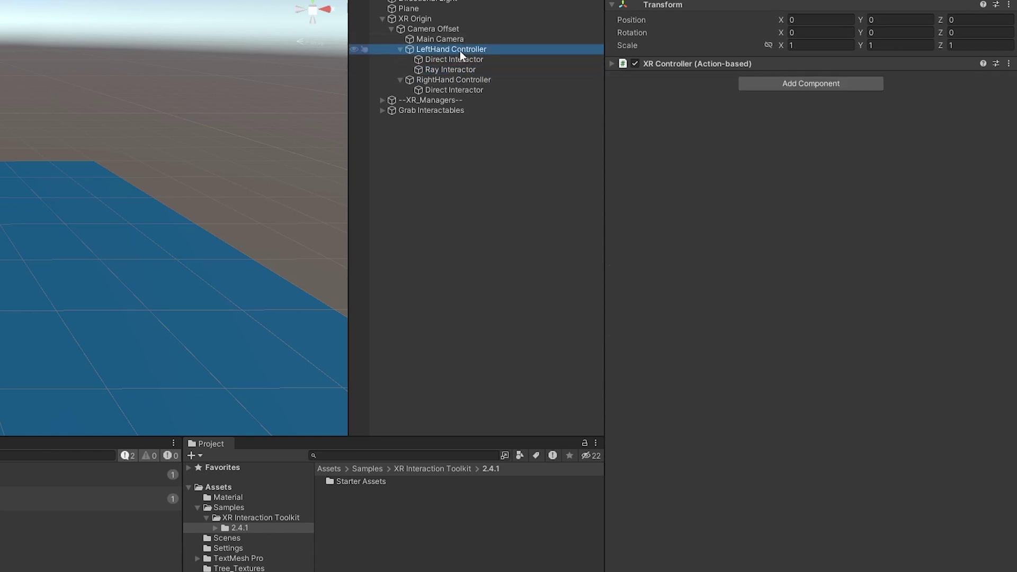
click(618, 64)
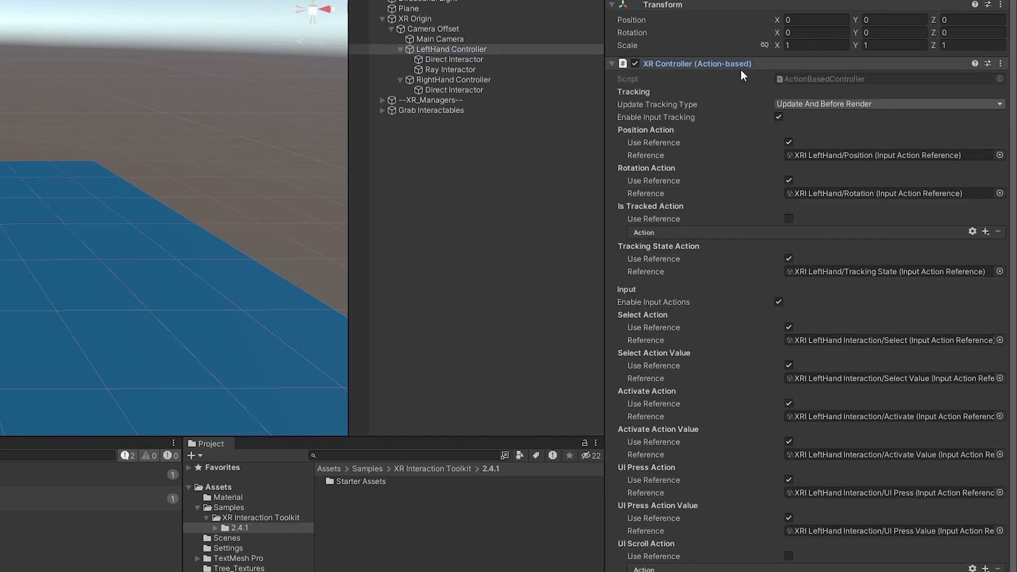
Strip the XR Controller component from Ray Interactor and look over its remaining Ray Interactor and line components
click(497, 68)
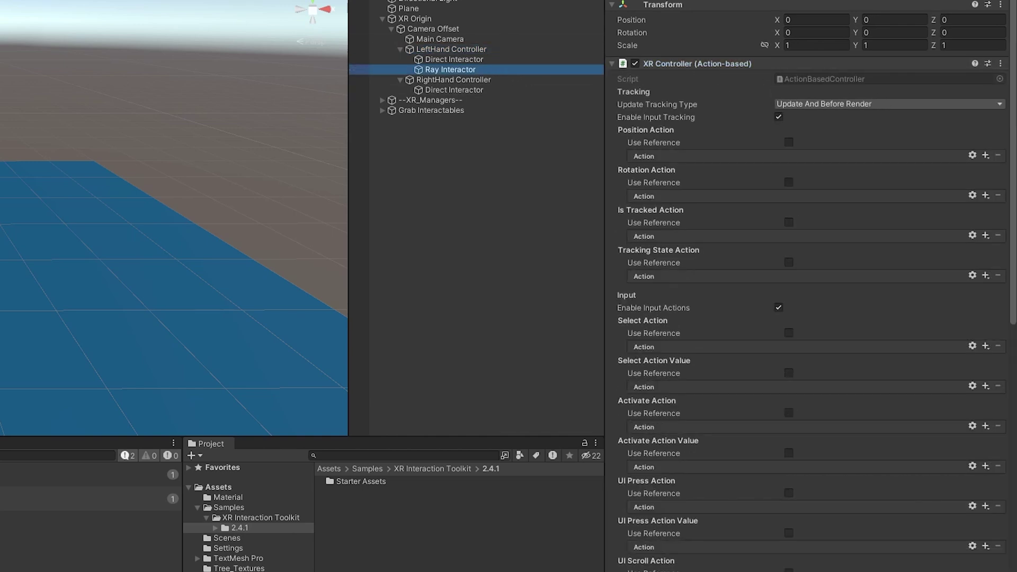
scroll(751, 421, down, 15)
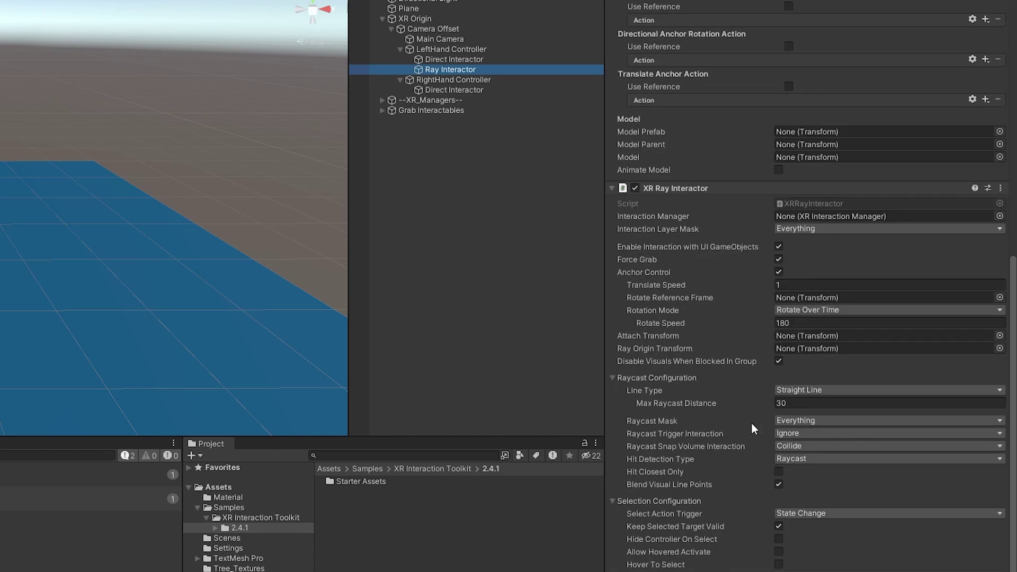
scroll(704, 423, up, 20)
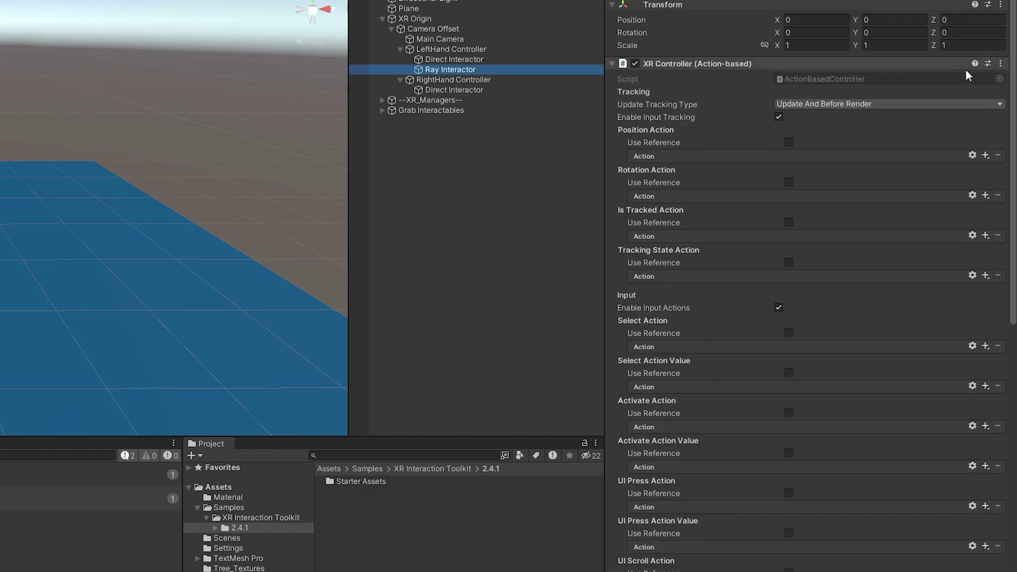
click(1003, 65)
click(949, 96)
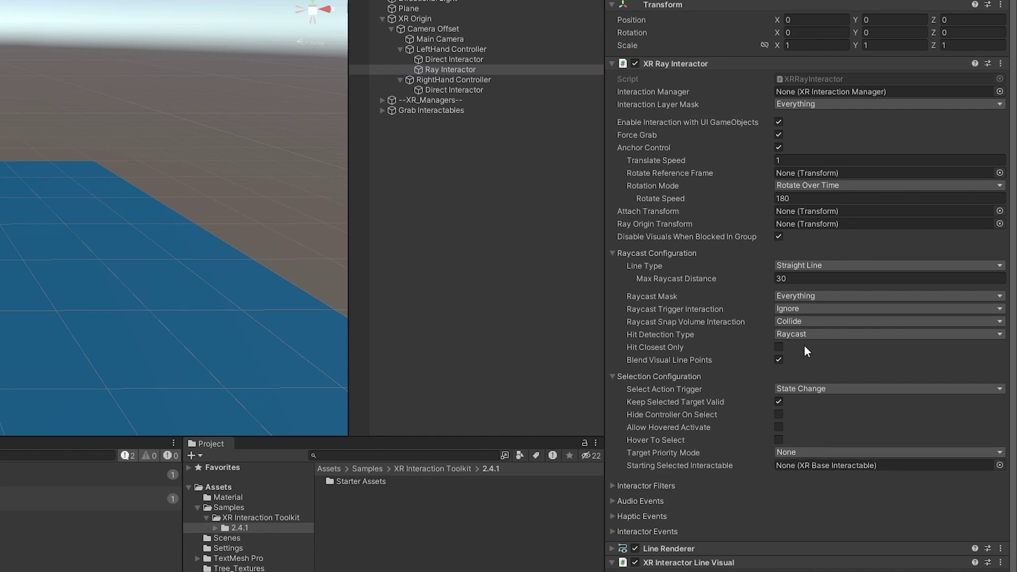
scroll(786, 386, down, 6)
scroll(786, 384, up, 6)
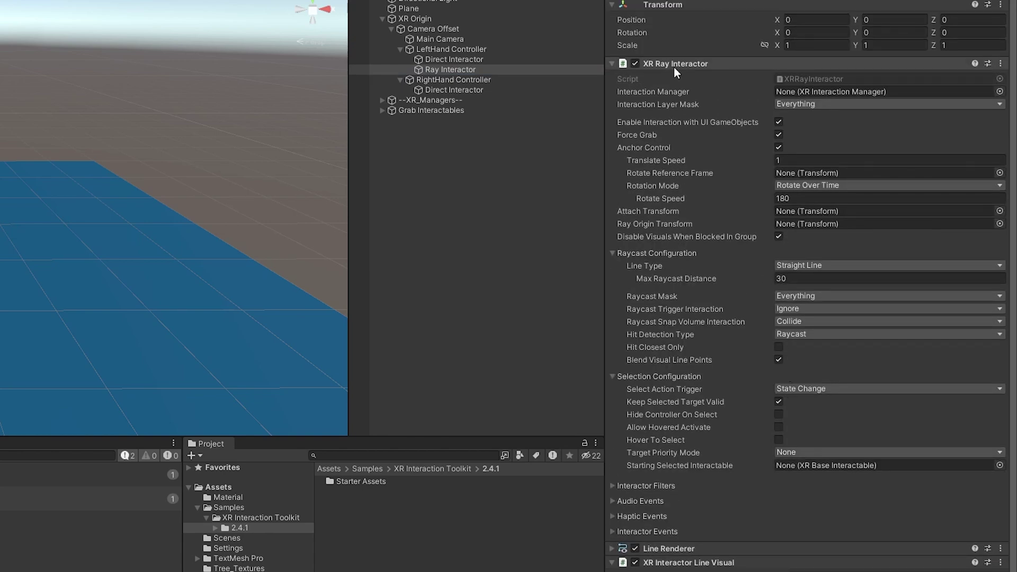
scroll(698, 231, down, 6)
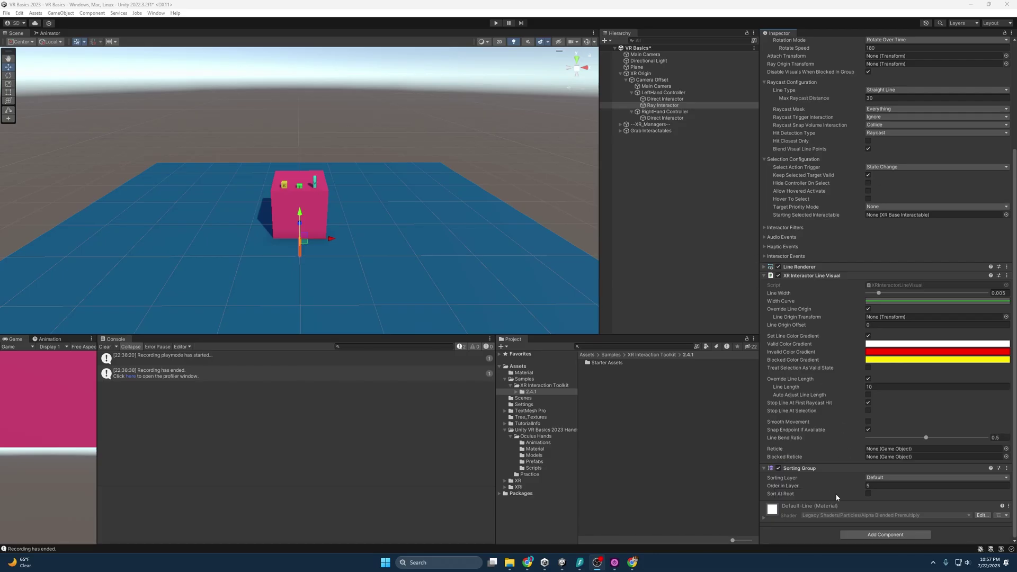
Scroll the Ray Interactor's Inspector back up to the XR Ray Interactor settings
scroll(836, 476, up, 4)
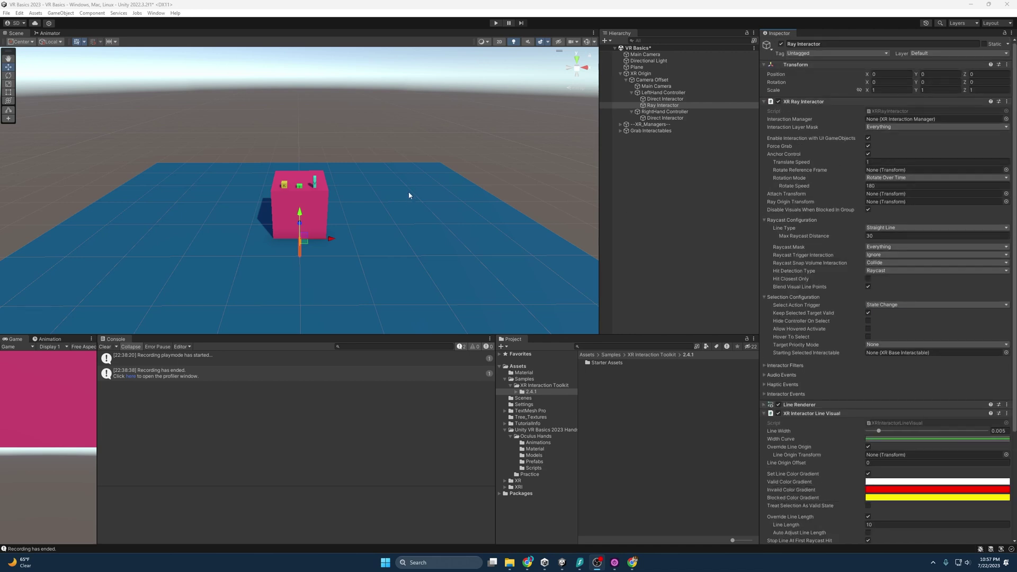
scroll(408, 195, up, 5)
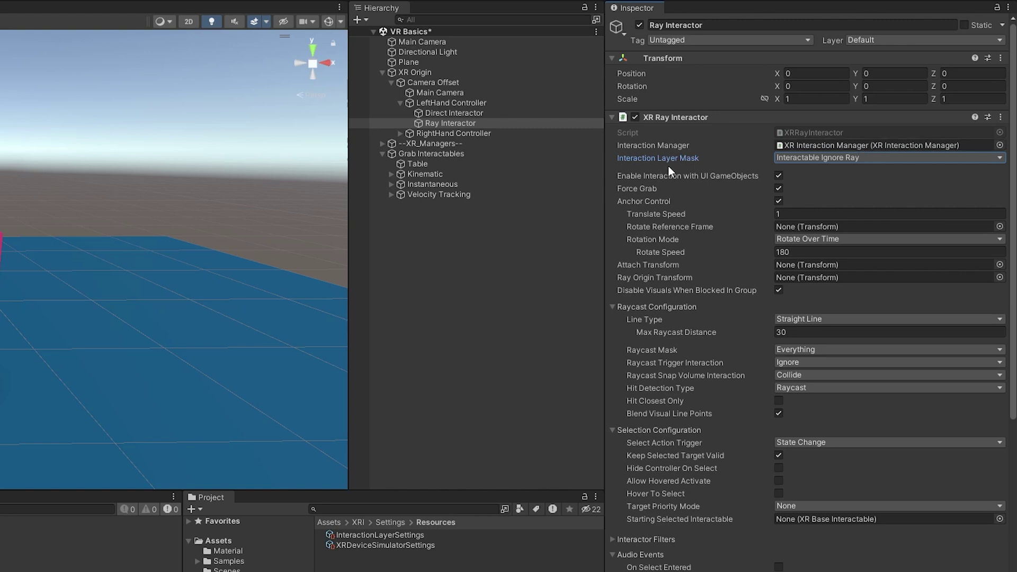
Change the left Ray Interactor's Interaction Layer Mask from Interactable Ignore Ray to Interactable
mouse_move(707, 160)
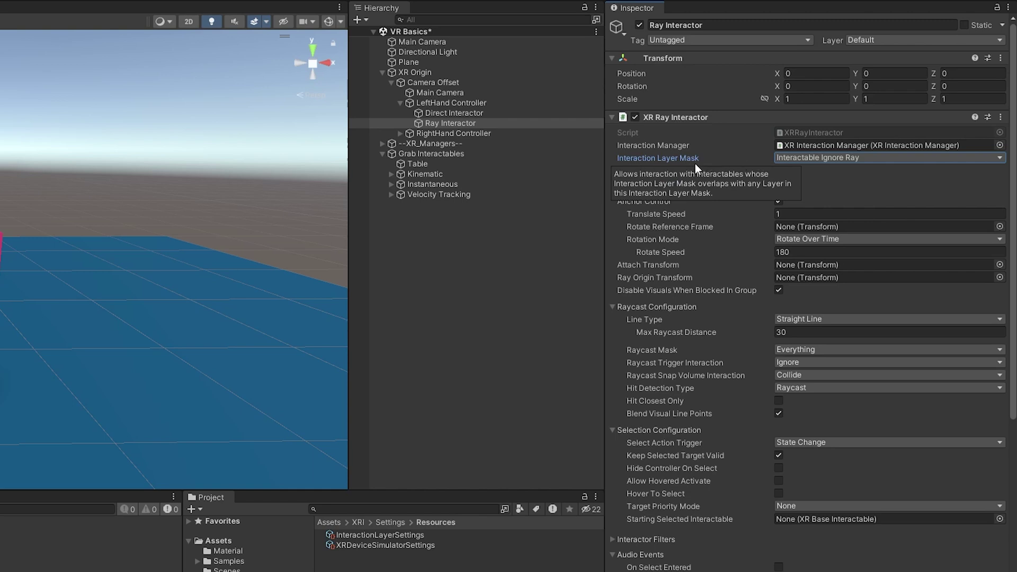
click(819, 158)
click(824, 231)
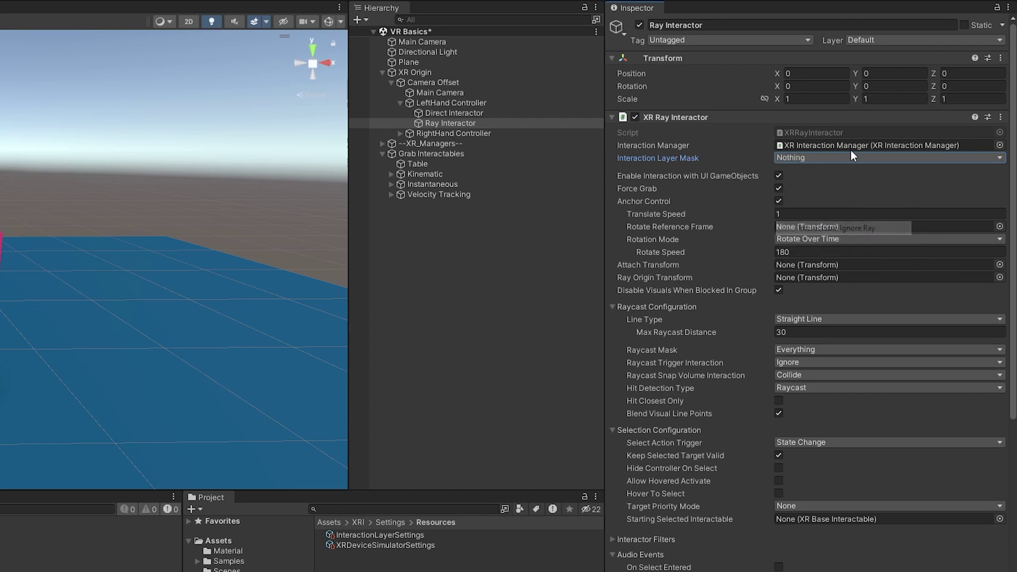
click(847, 157)
click(827, 219)
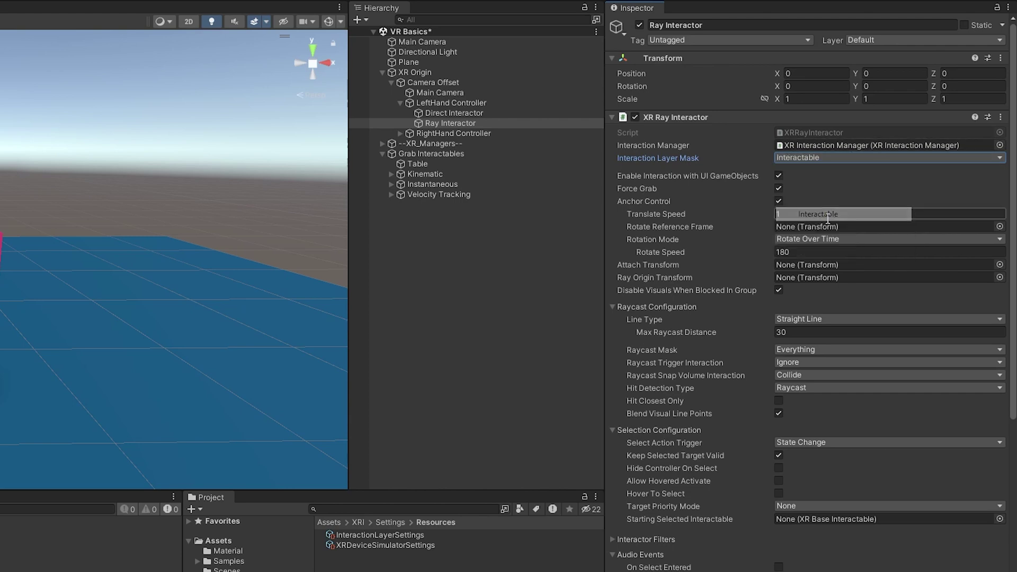
click(806, 157)
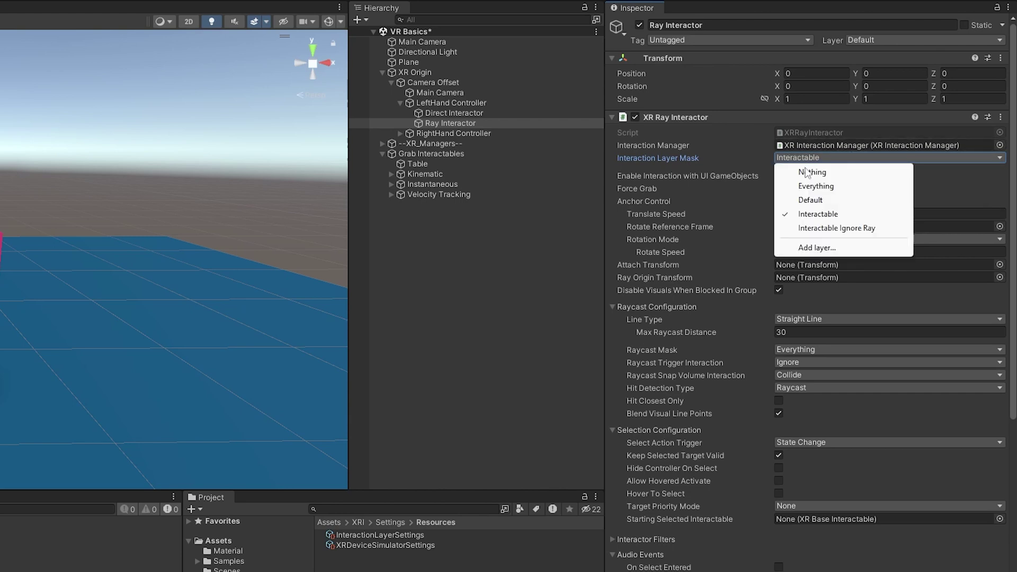
click(817, 248)
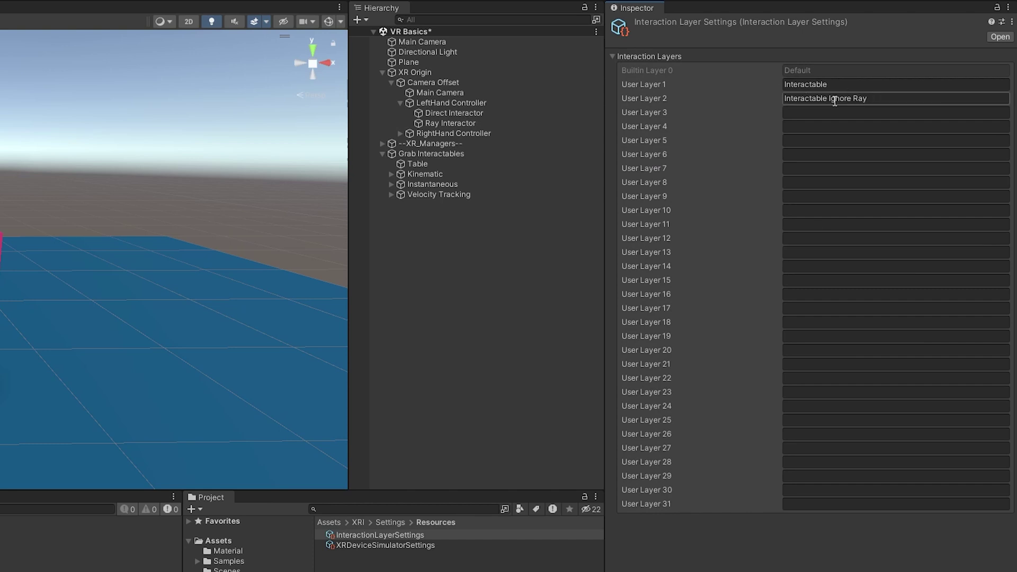
click(478, 125)
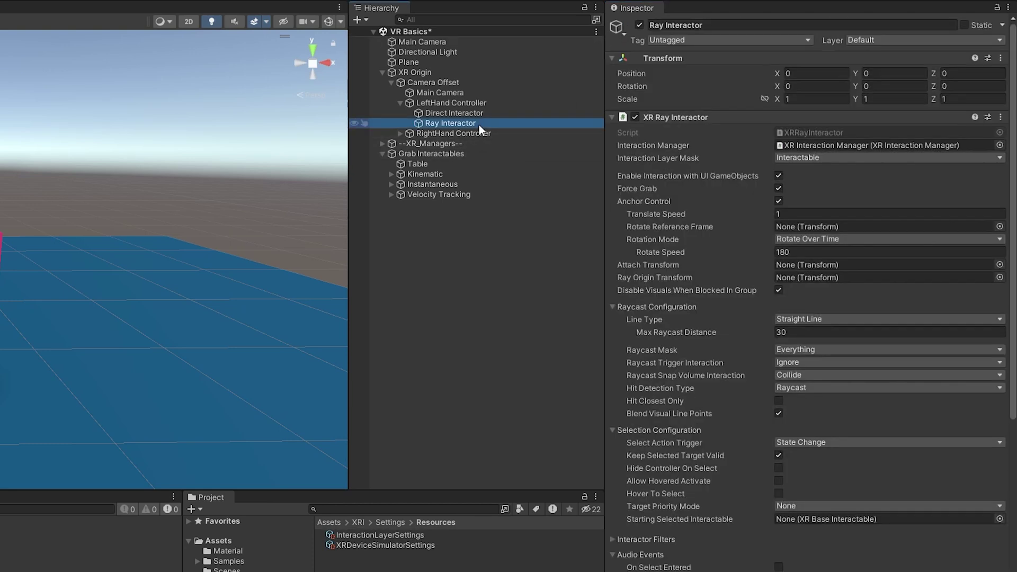
Check the layer masks on the Kinematic, Velocity Tracking and Instantaneous grab objects
click(440, 176)
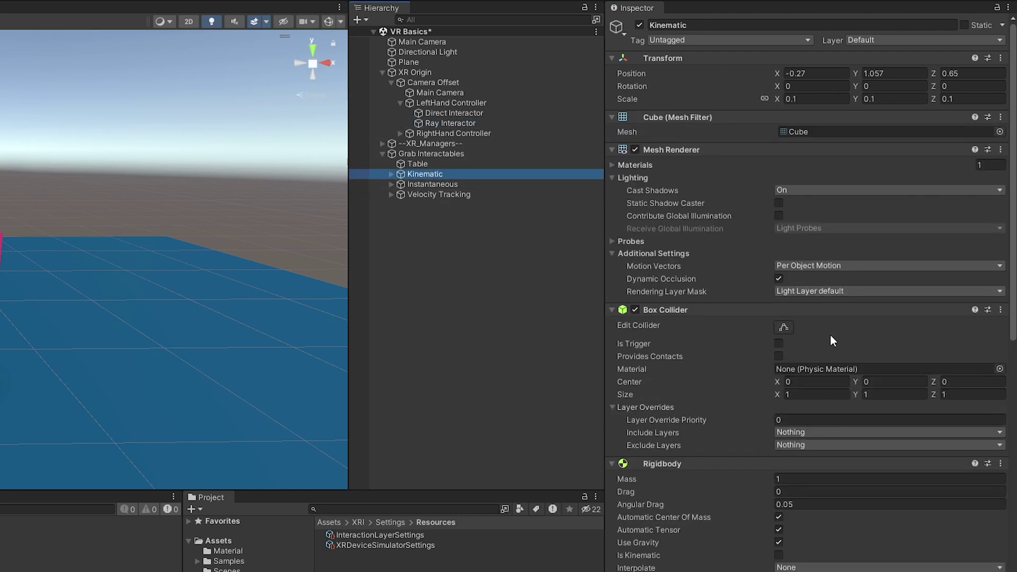
scroll(820, 423, down, 6)
click(434, 194)
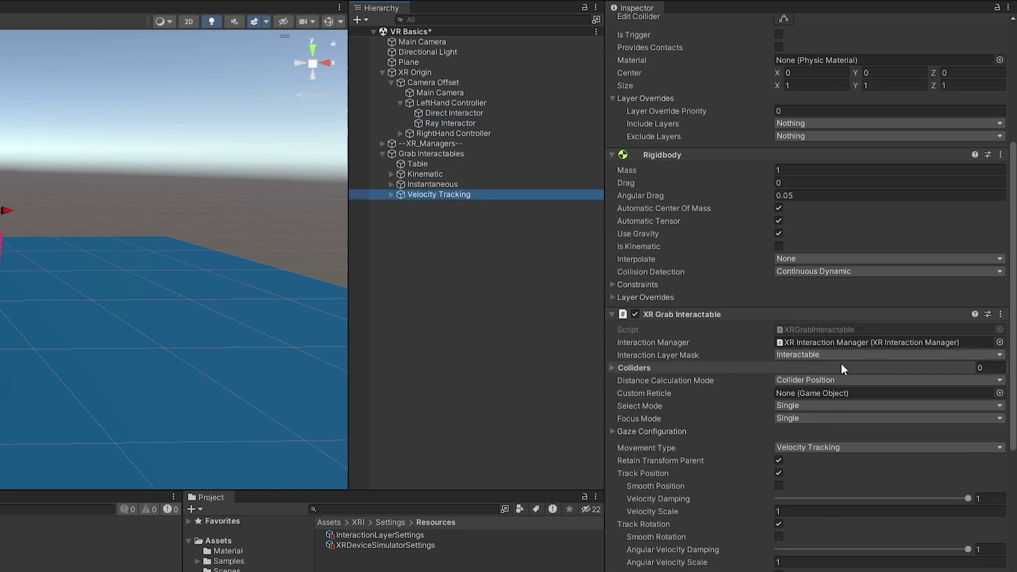
click(461, 183)
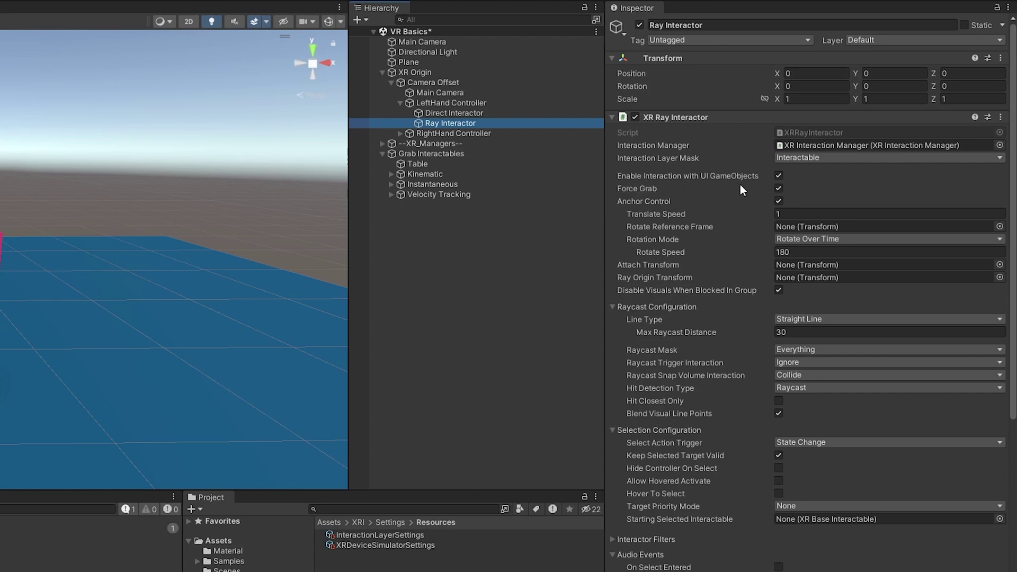
click(779, 176)
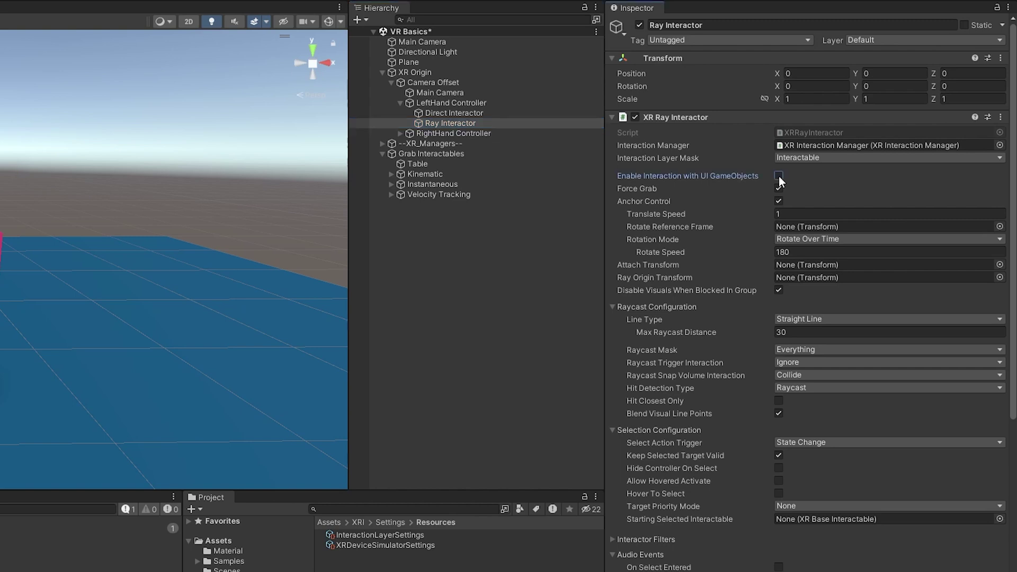
click(778, 176)
mouse_move(652, 267)
mouse_move(678, 279)
click(808, 321)
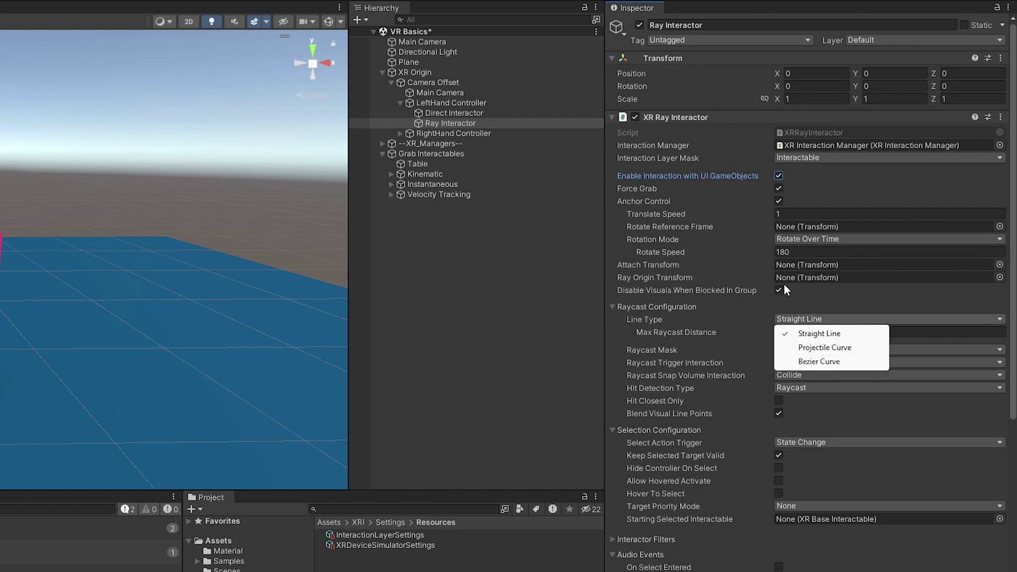
click(824, 347)
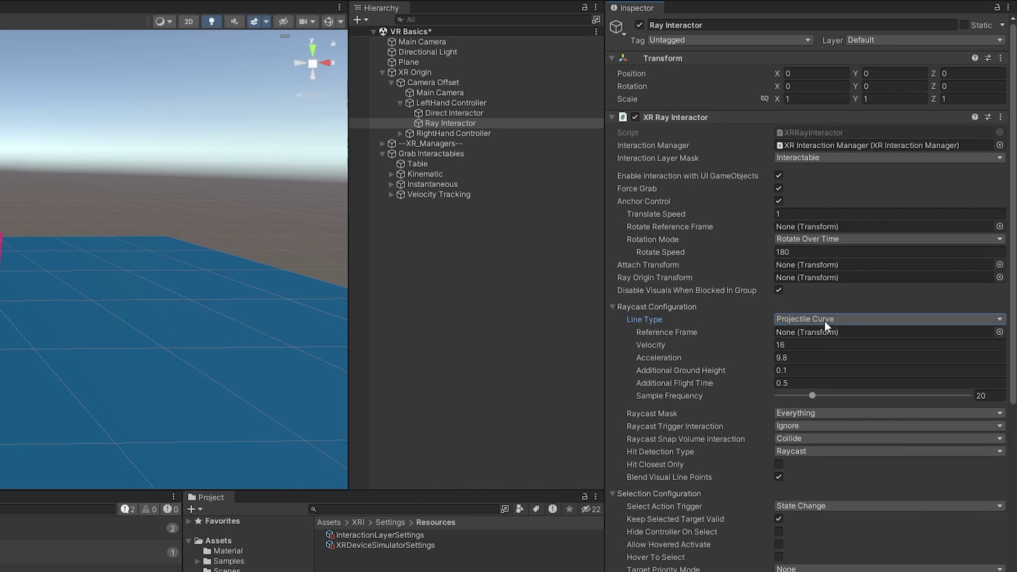
click(834, 317)
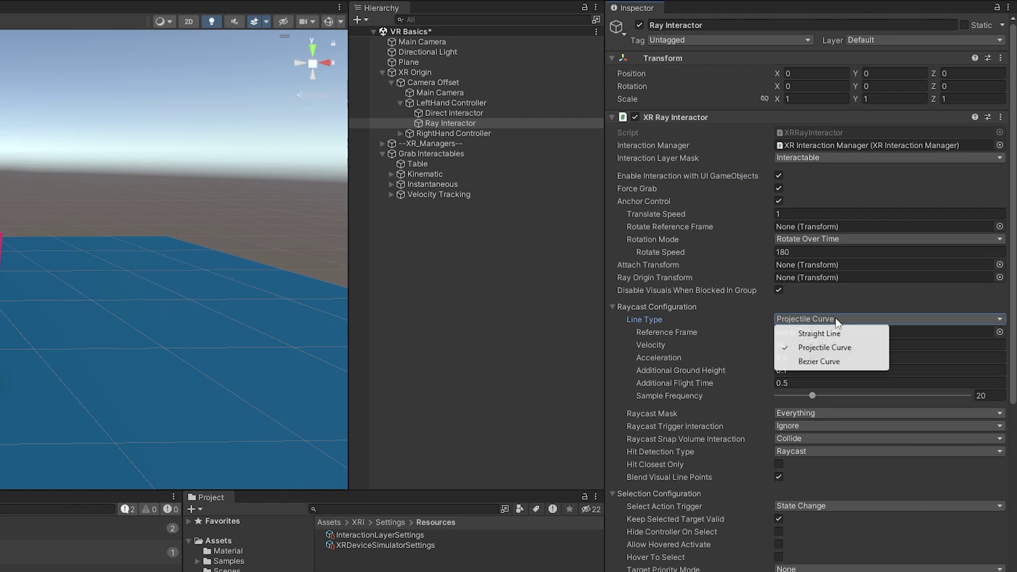
click(832, 363)
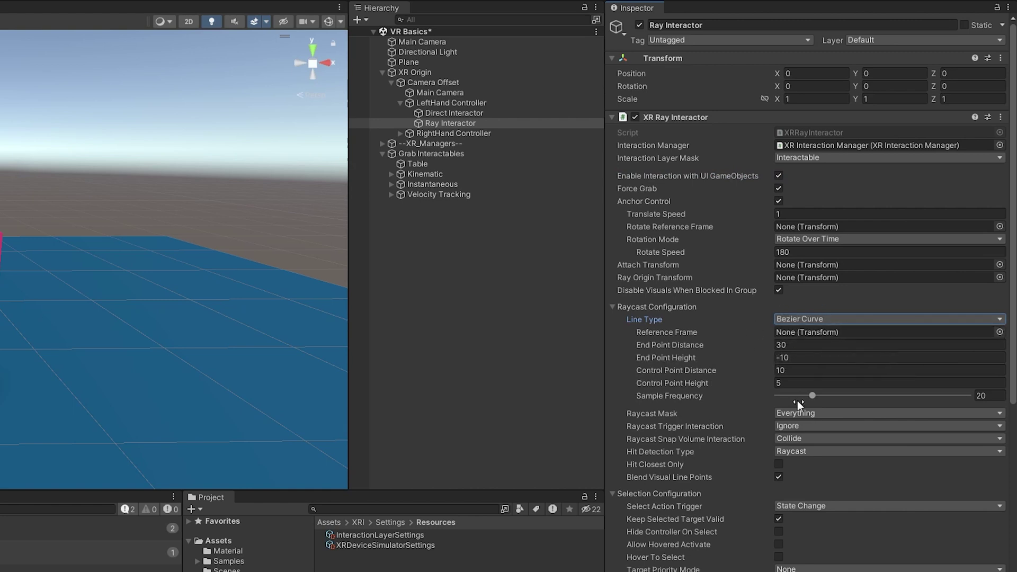
click(869, 317)
click(852, 333)
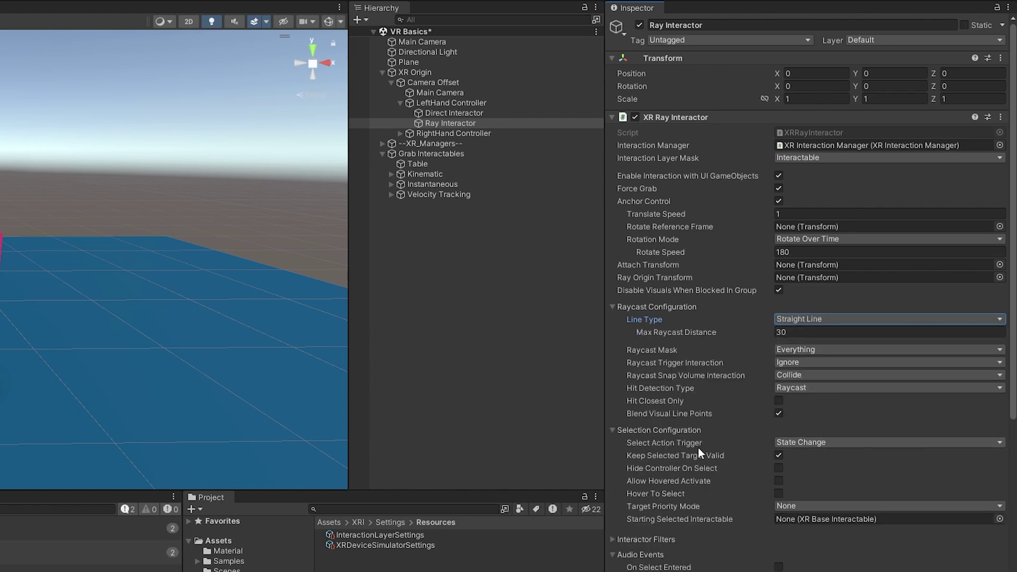
click(791, 440)
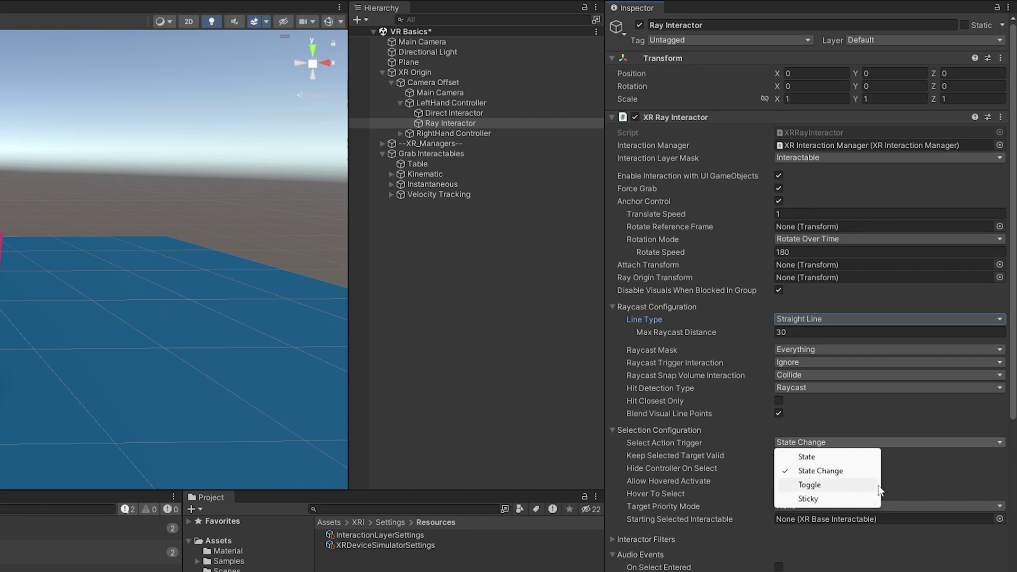
click(847, 424)
click(846, 425)
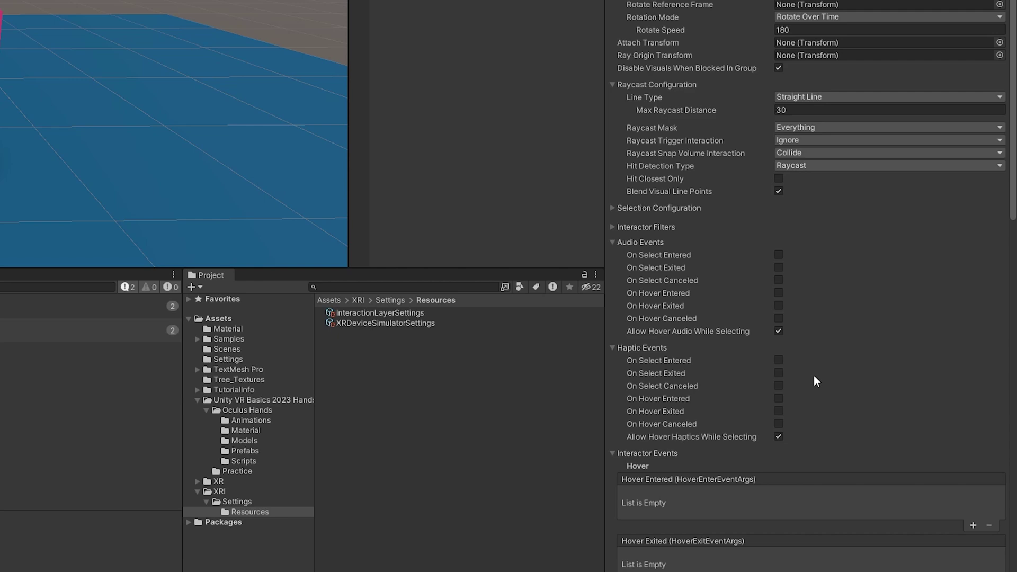
scroll(814, 375, down, 5)
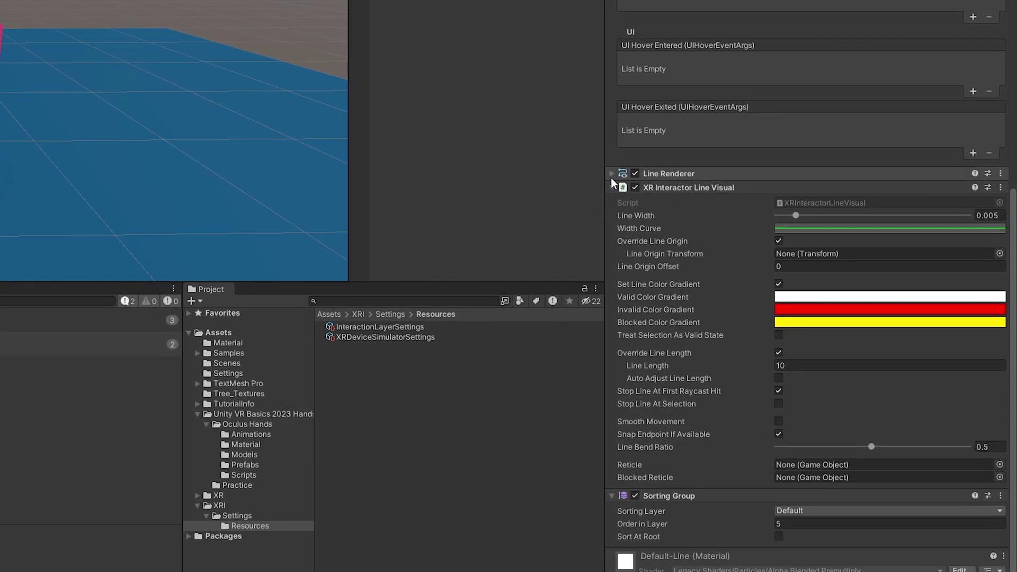
Make the Valid Color Gradient cyan, fading to transparent alpha at its far end
click(611, 176)
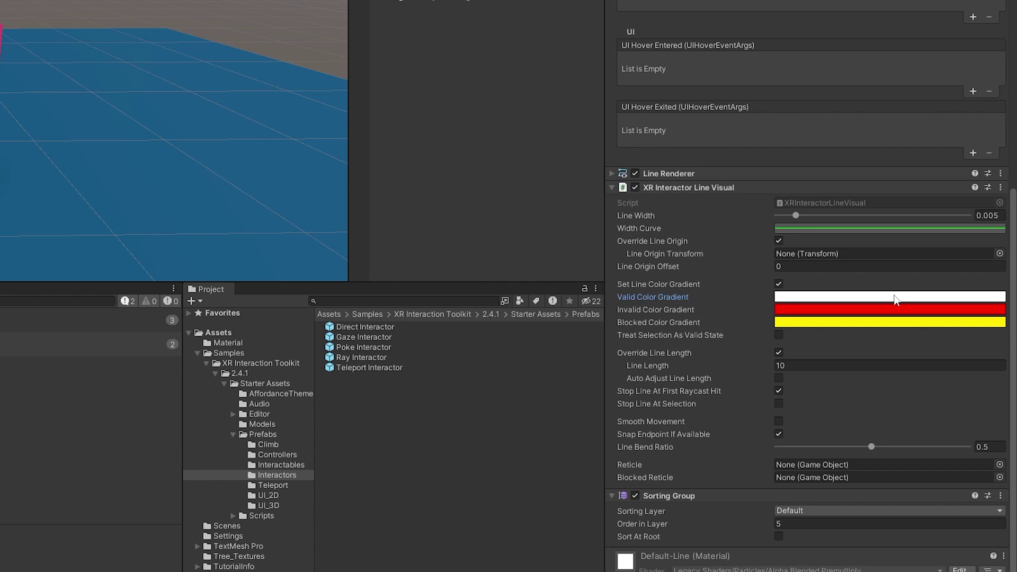
click(991, 296)
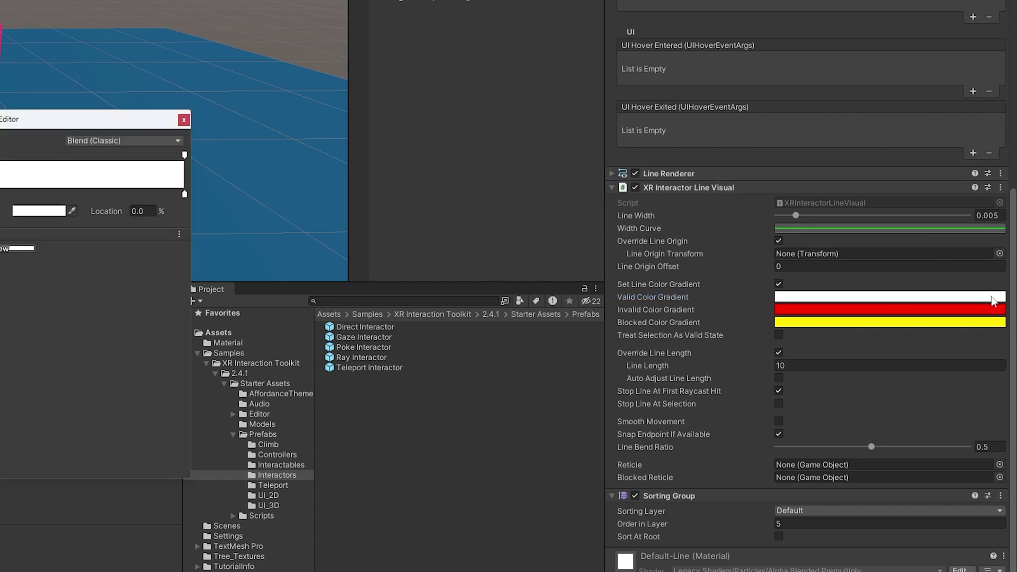
click(237, 152)
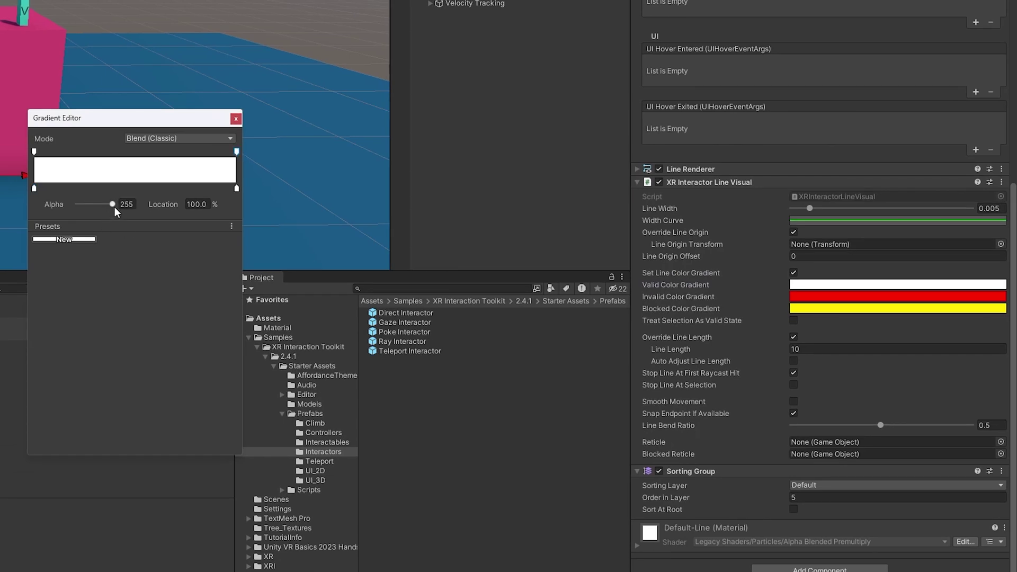
drag(112, 204, 24, 189)
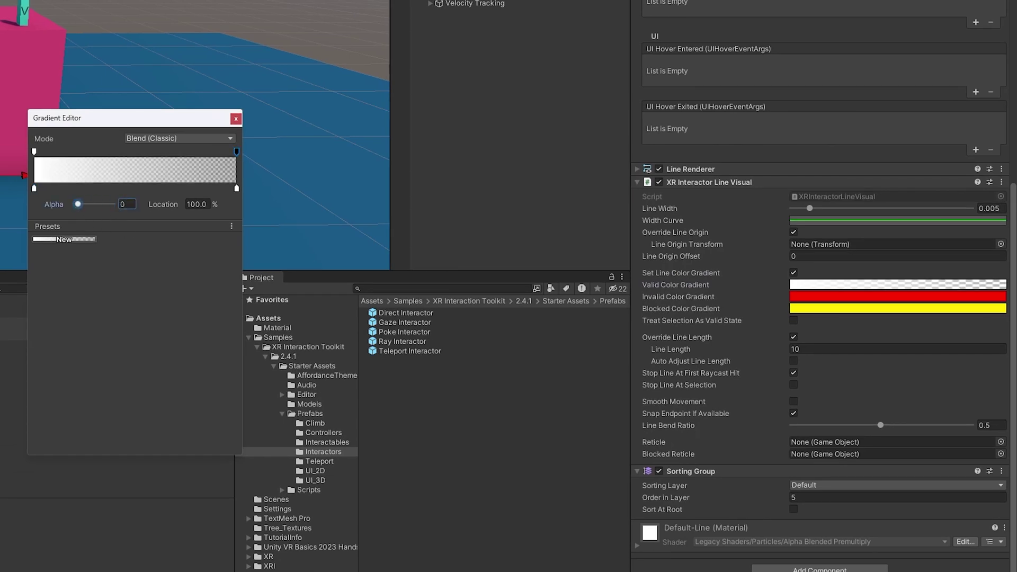
click(34, 188)
click(84, 204)
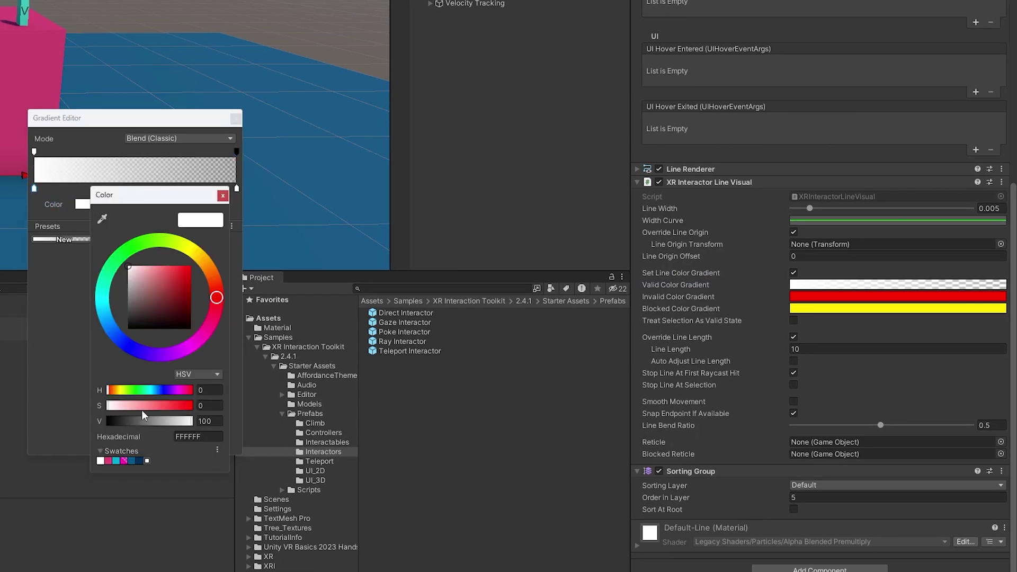
click(116, 460)
click(236, 118)
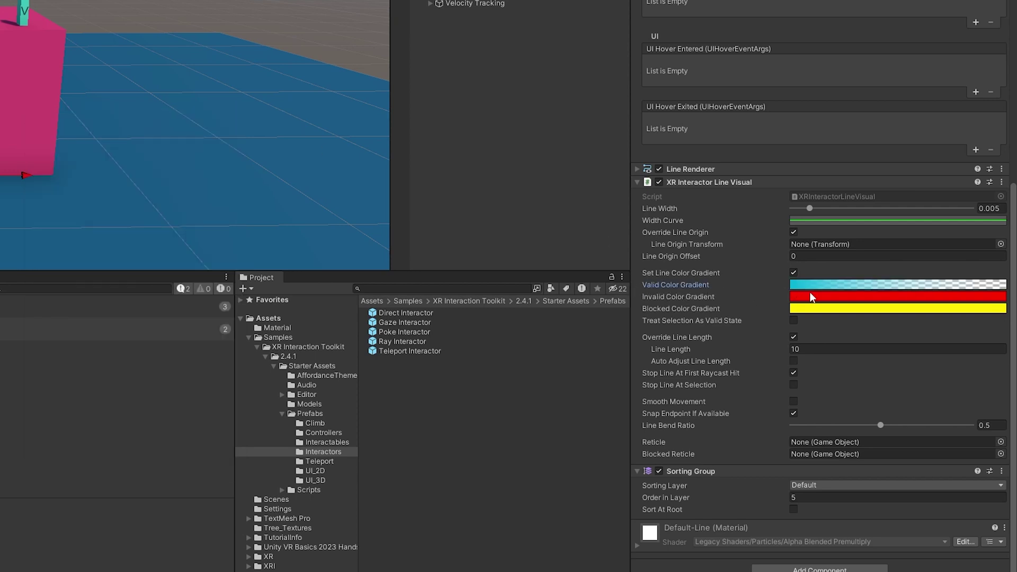
Set the right alpha key of the Invalid and Blocked Color Gradients to 0 so they fade out
click(822, 299)
click(237, 151)
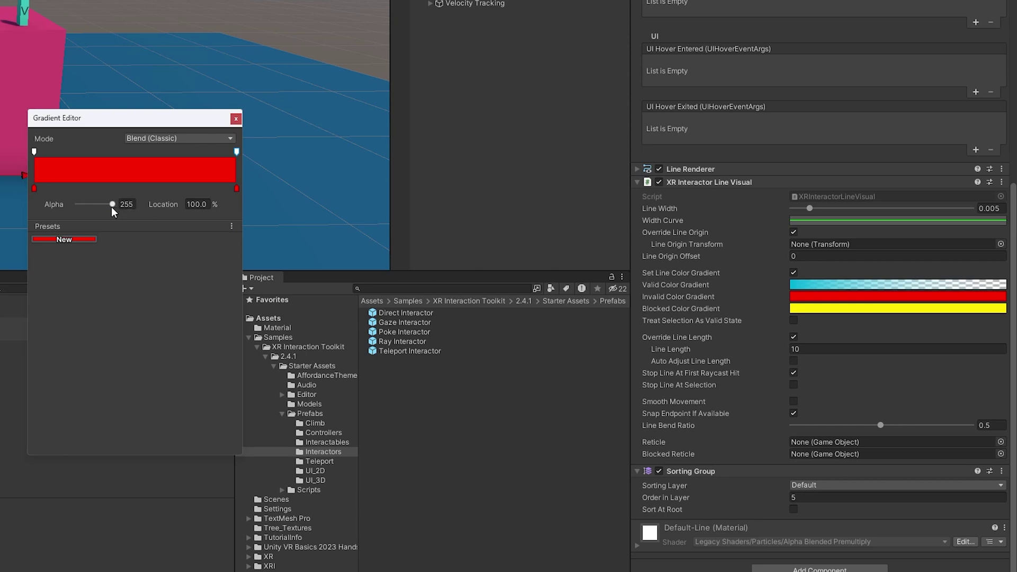
drag(99, 204, 61, 191)
click(34, 188)
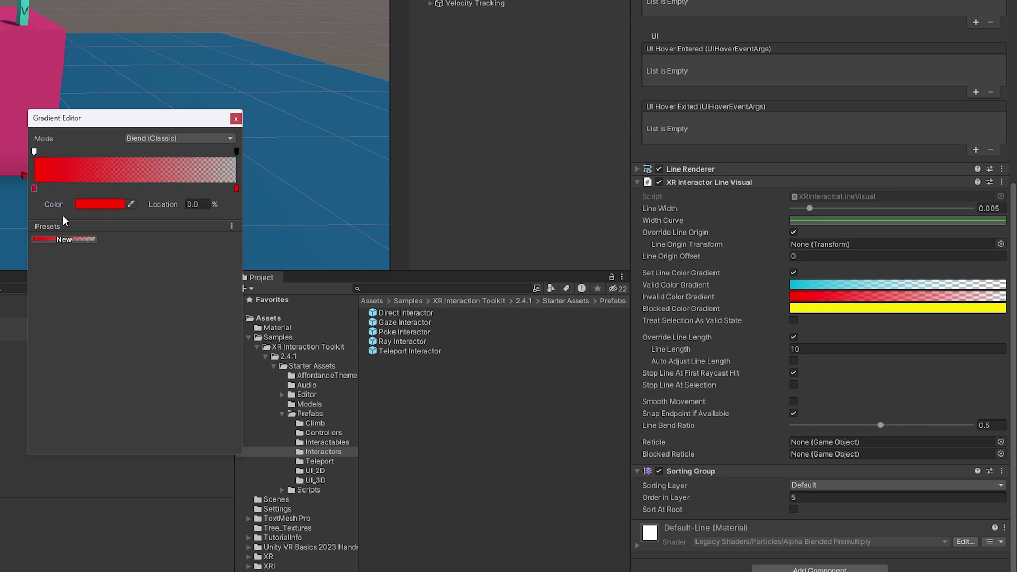
click(235, 119)
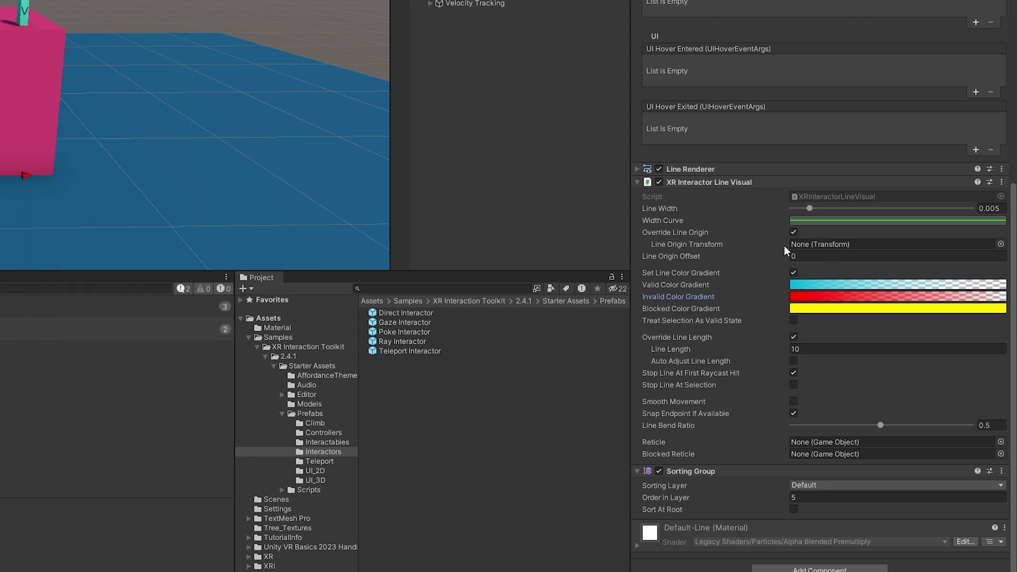
click(805, 308)
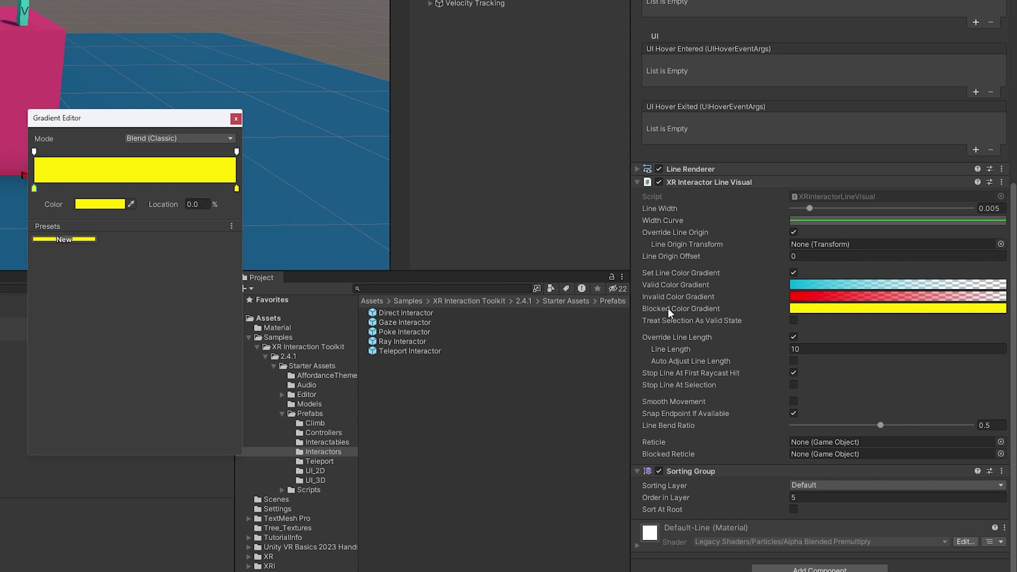
click(236, 152)
drag(116, 203, 69, 203)
Close the gradient editor and enable Auto Adjust Line Length on the ray line visual
click(235, 118)
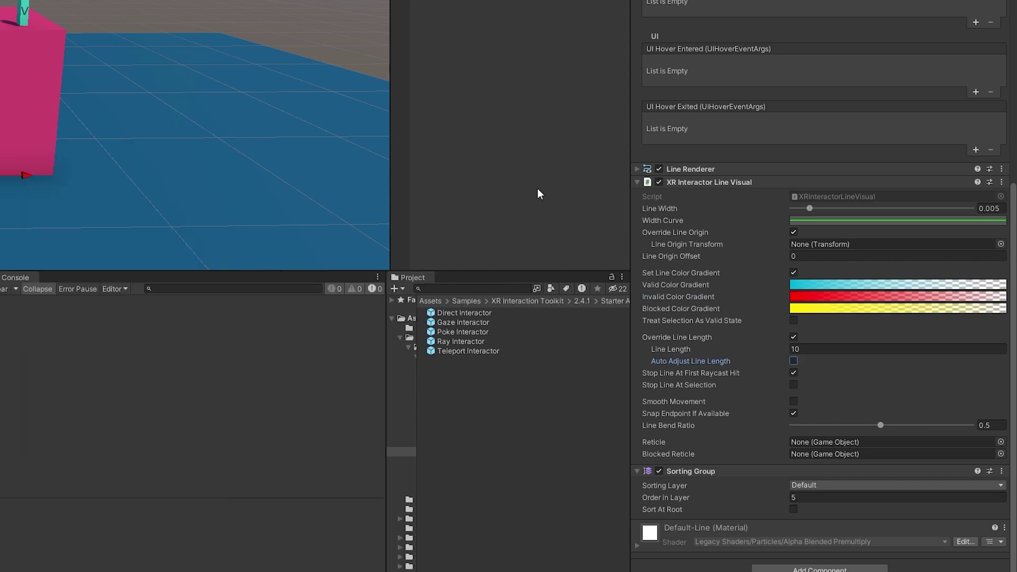
click(794, 360)
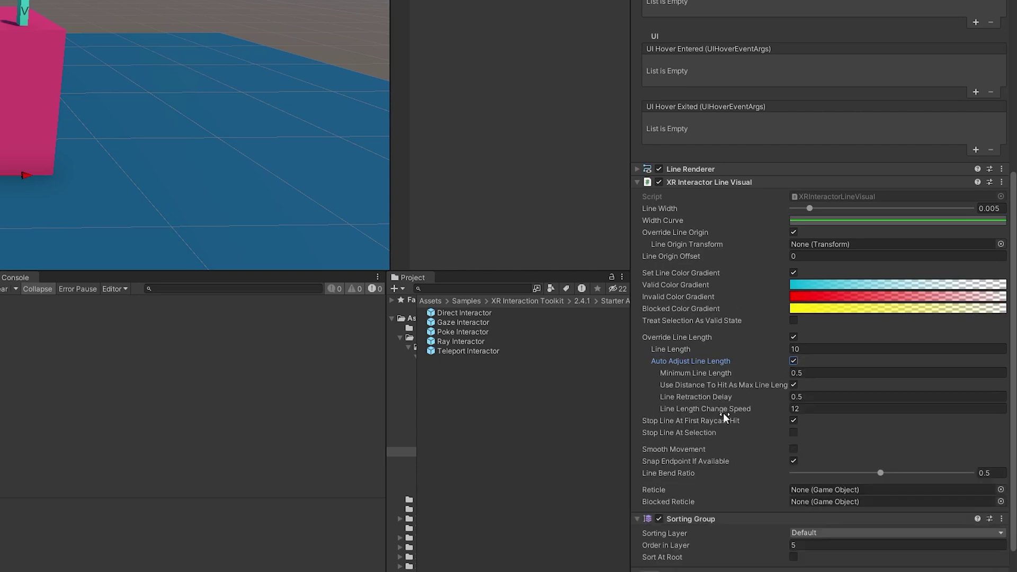
mouse_move(681, 361)
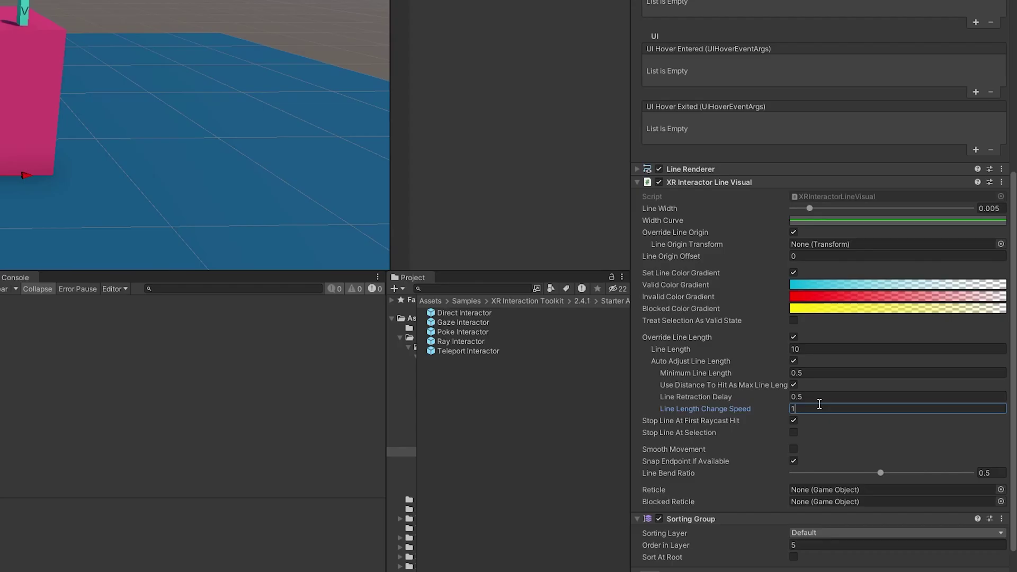
Set Line Length Change Speed to 1 and Line Bend Ratio to 0.9
click(810, 408)
click(879, 472)
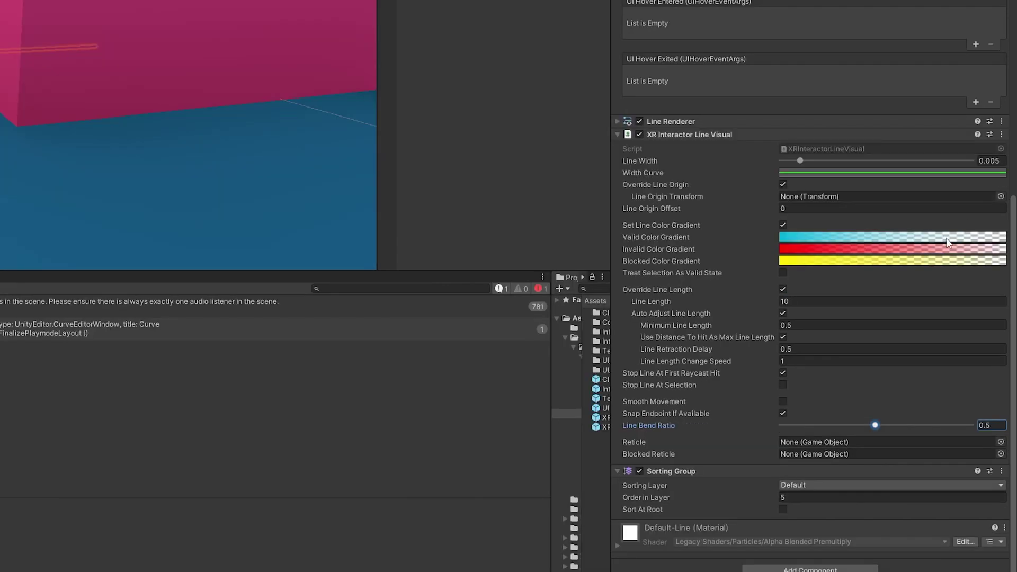
click(997, 425)
text(.9)
click(959, 440)
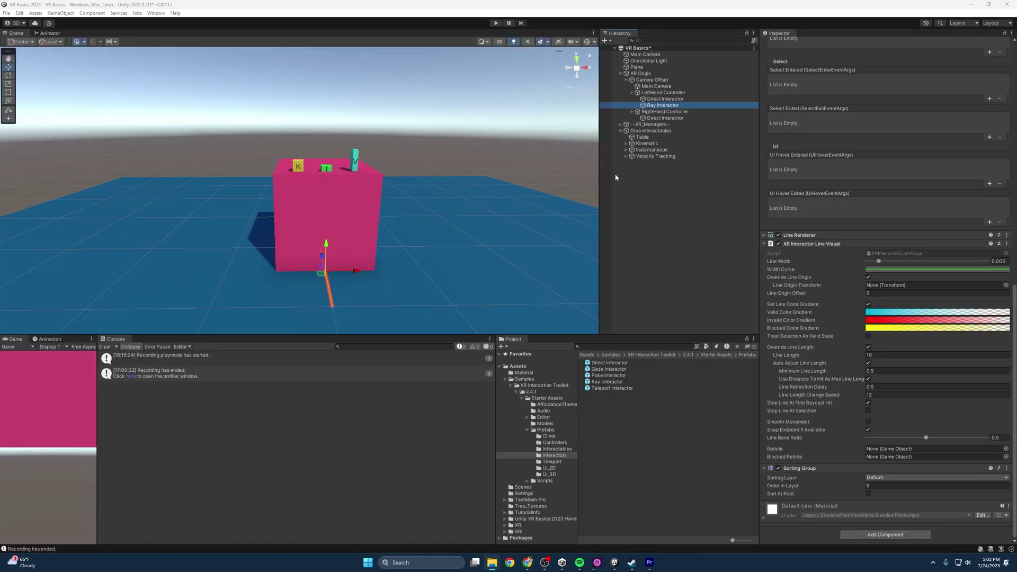
Add an XR Ray Interactor (Action-based) child under RightHand Controller
right_click(675, 113)
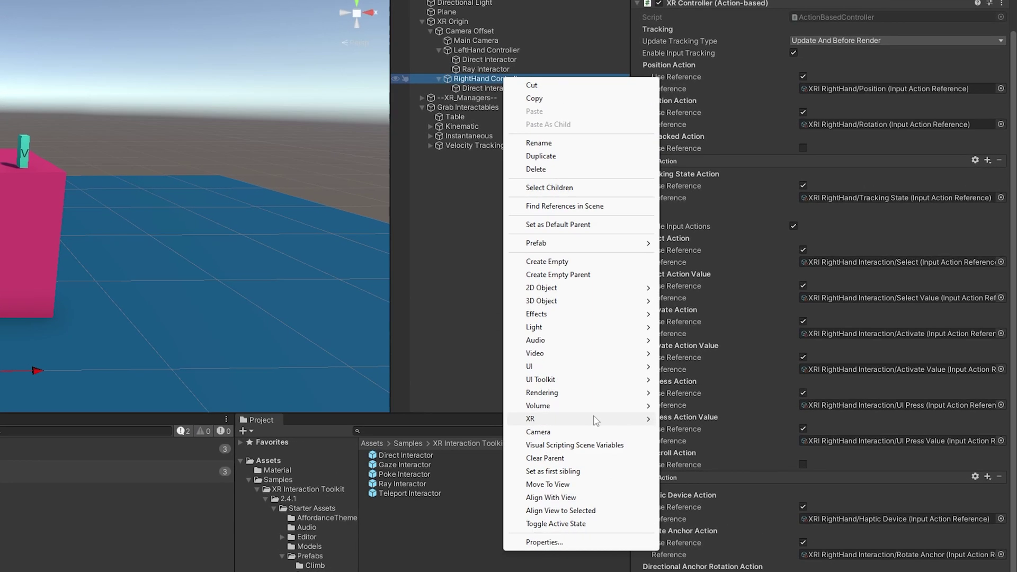
mouse_move(741, 338)
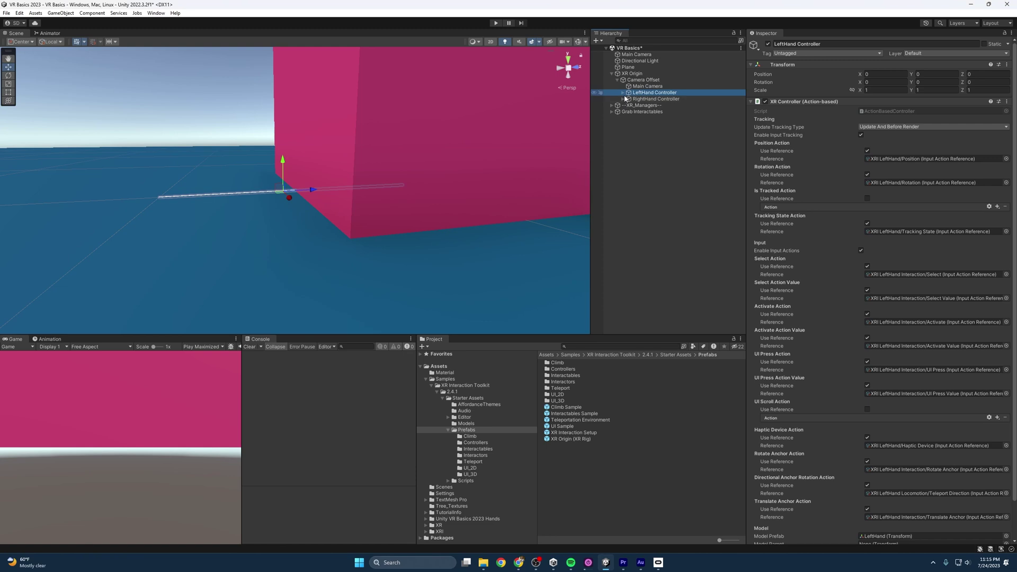
click(622, 93)
Create an empty child under LeftHand Controller named 'Left Ray Stabalizer'
click(623, 111)
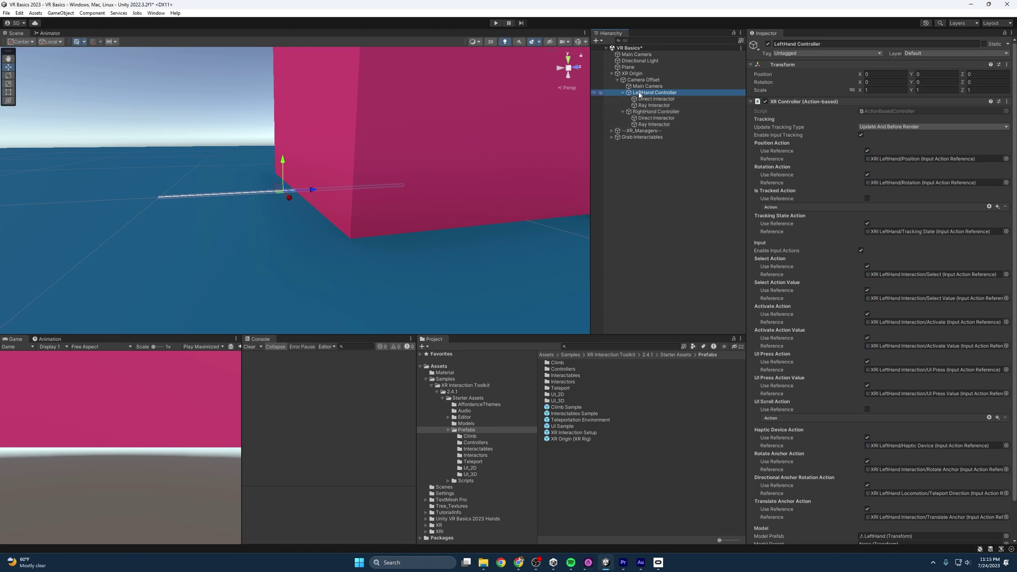
right_click(639, 94)
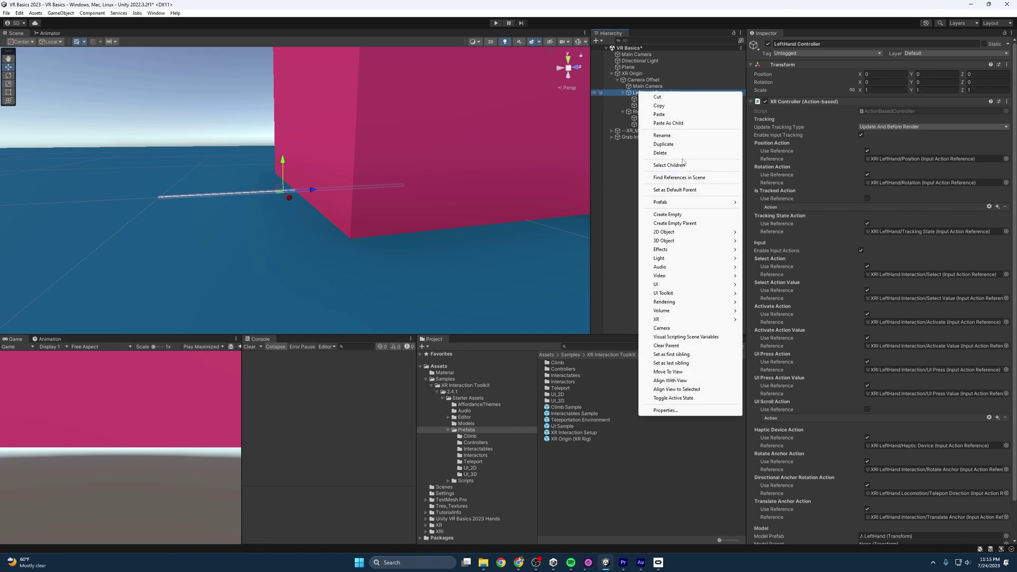
click(667, 214)
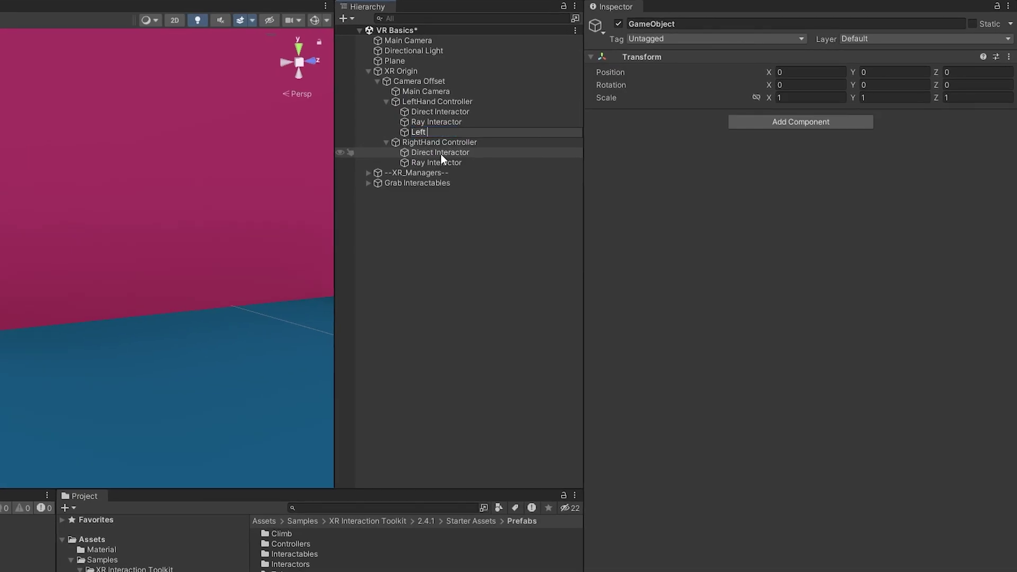
text(Left Ray Stabalizer)
key(Return)
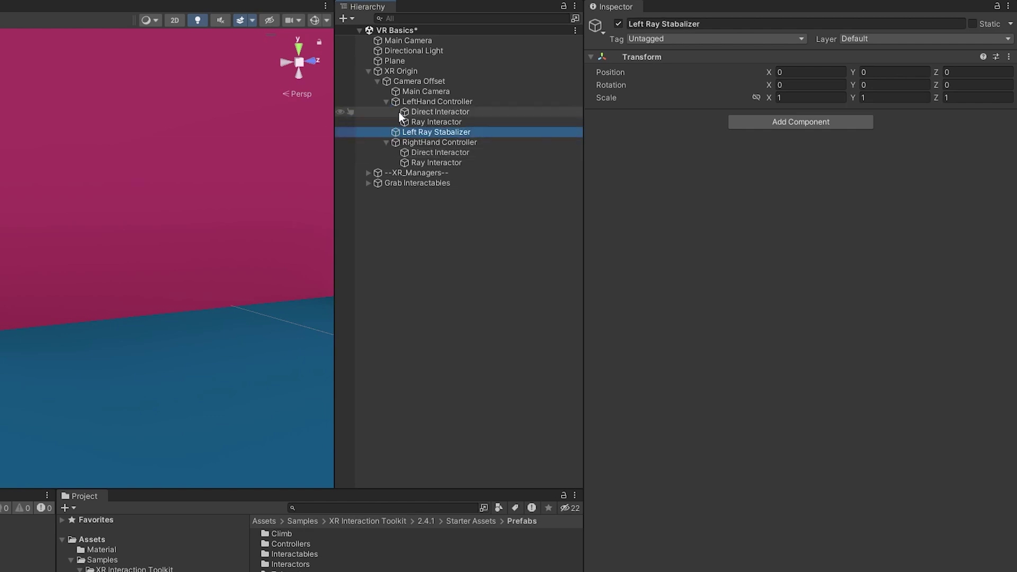
Add an XR Transform Stabilizer to it with LeftHand Controller as Target
click(744, 122)
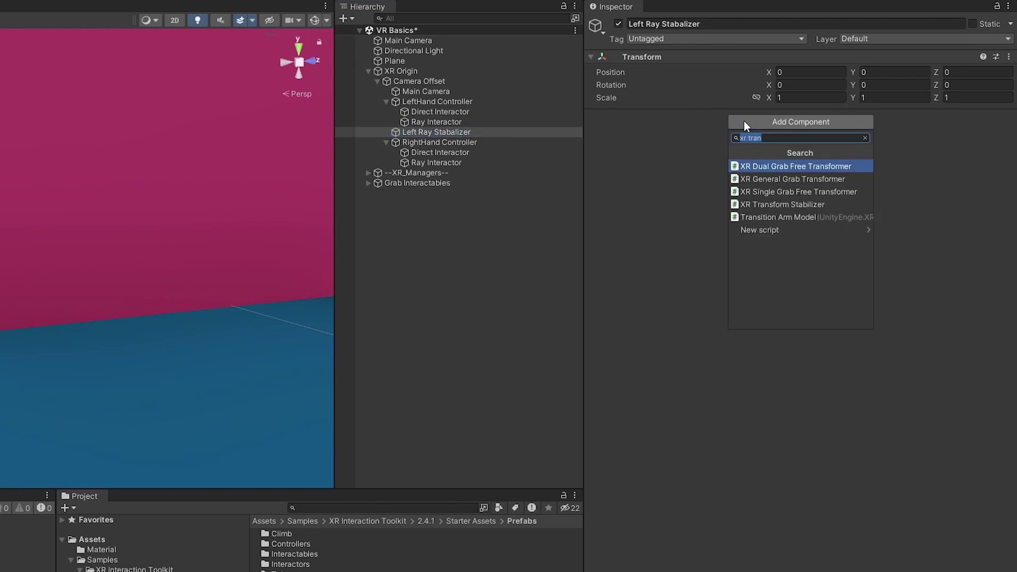
text(xr tran)
key(Down)
key(Down)
key(Down)
key(Return)
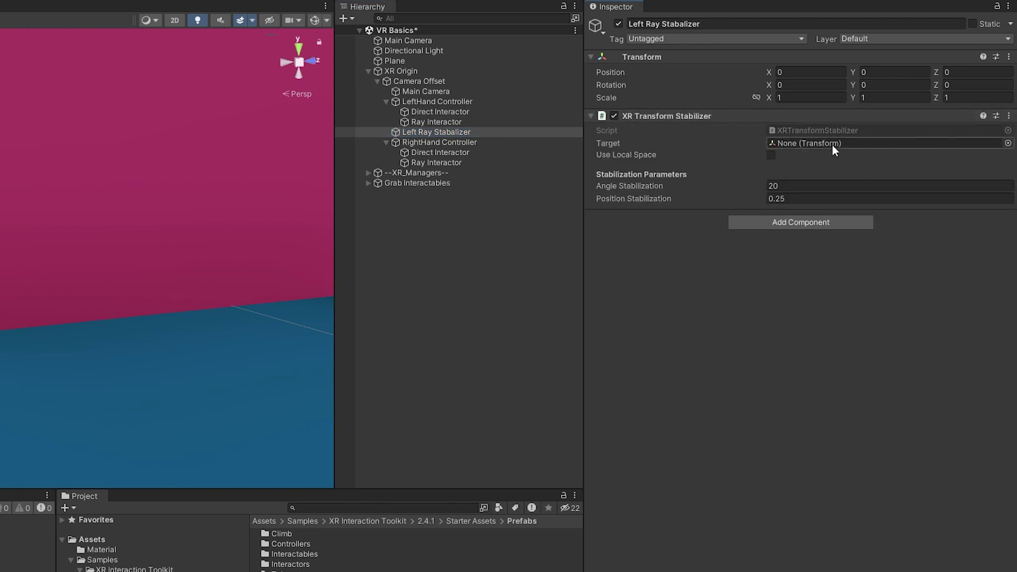
drag(431, 102, 809, 146)
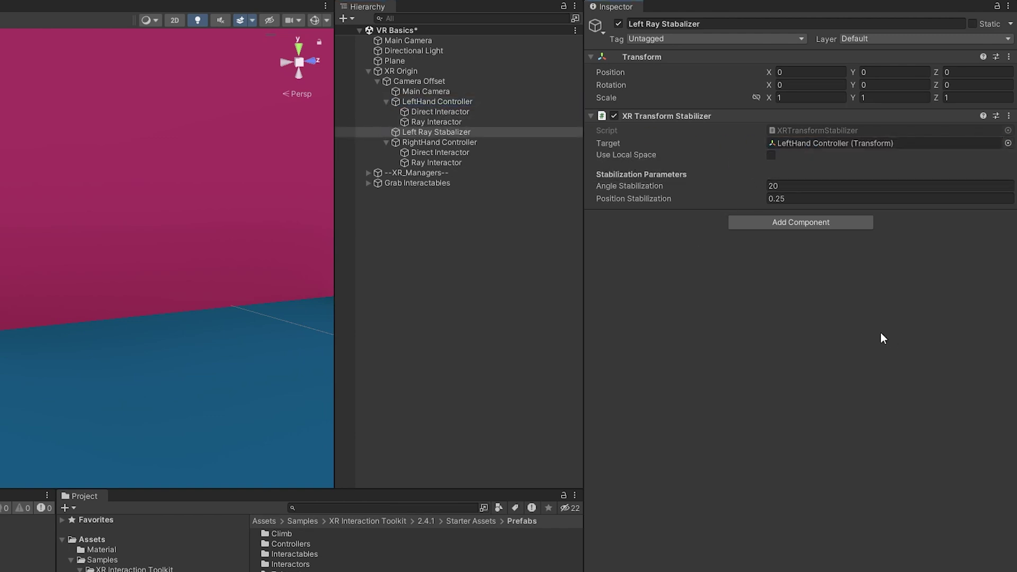
Duplicate it as 'Right Ray Stabalizer', targeting RightHand Controller
click(427, 131)
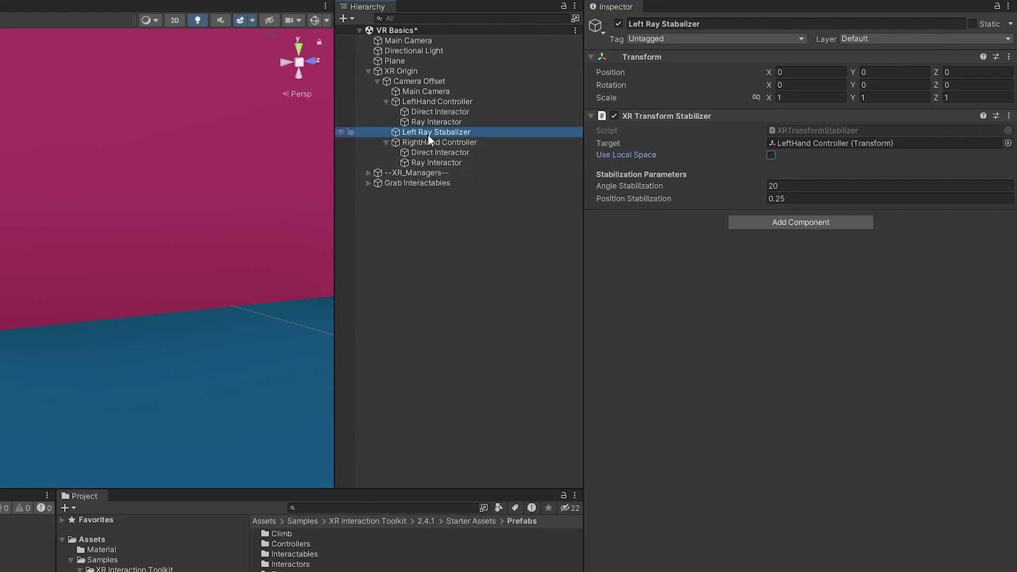
key(ctrl+d)
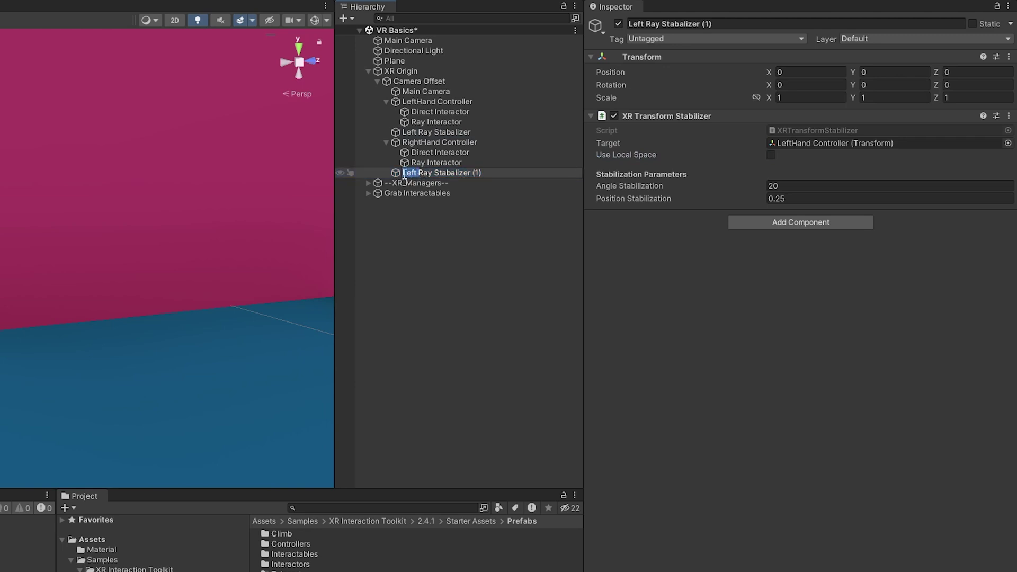
text(Right)
key(End)
key(BackSpace)
key(BackSpace)
key(BackSpace)
key(BackSpace)
key(Return)
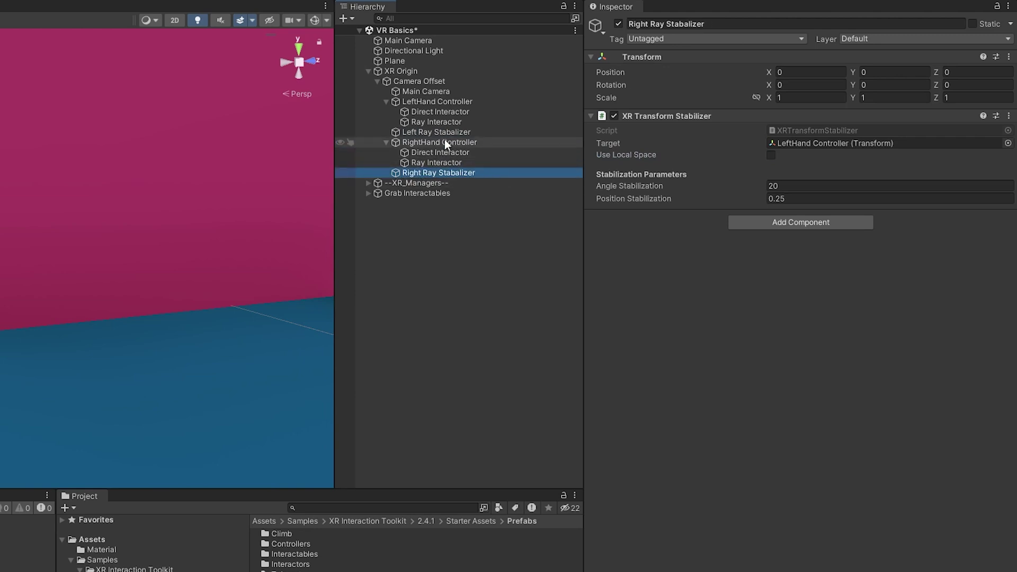
drag(443, 139, 861, 144)
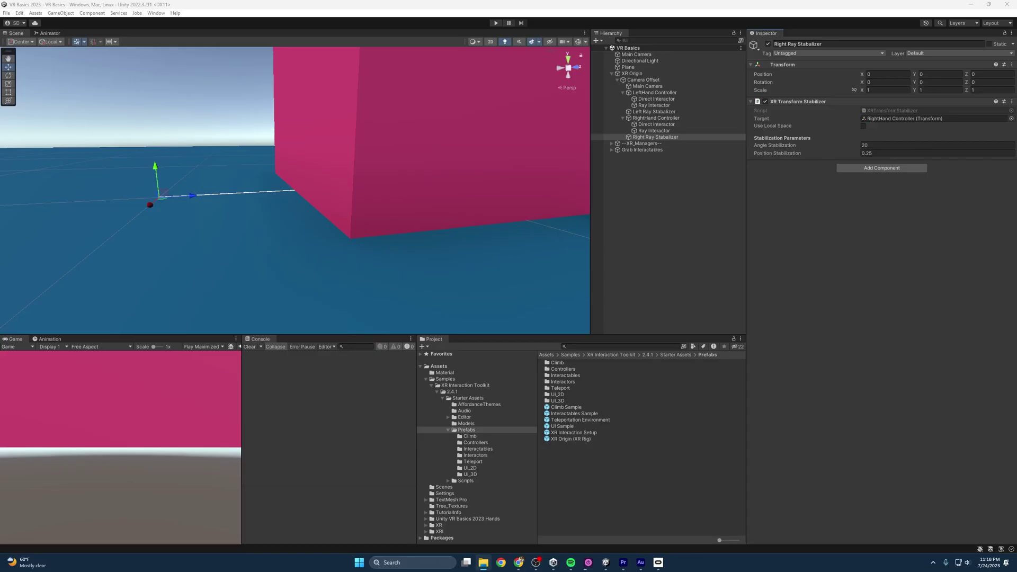
Add an XR UI Canvas to the scene near the pink cube
right_drag(326, 211, 708, 204)
right_drag(556, 209, 452, 209)
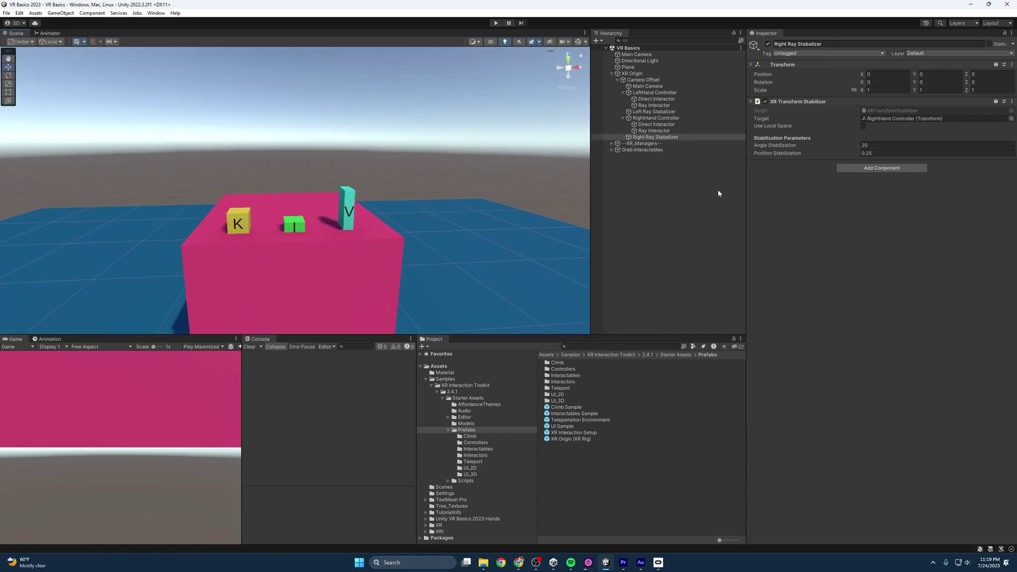
right_click(644, 166)
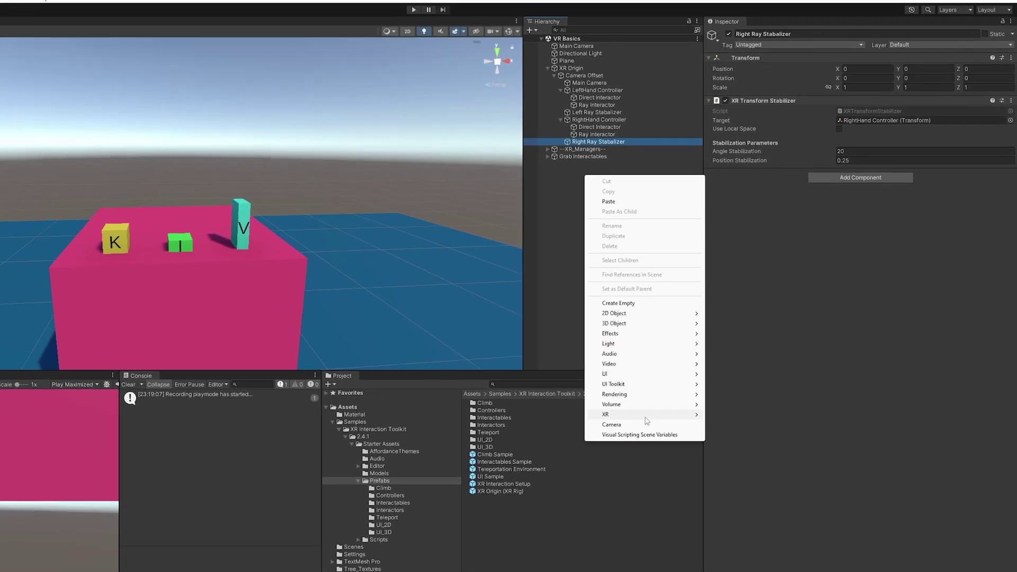
mouse_move(695, 371)
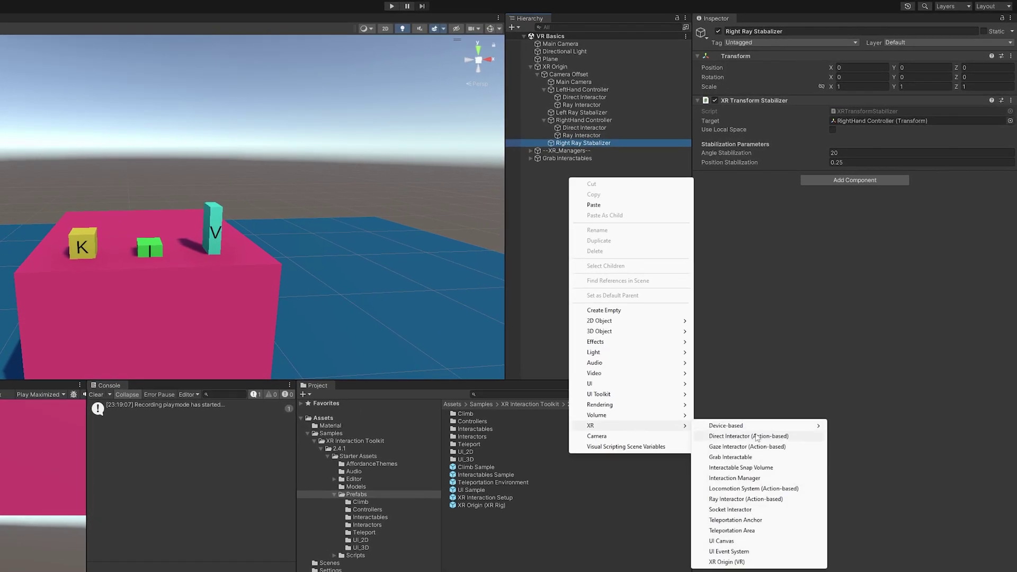
click(752, 541)
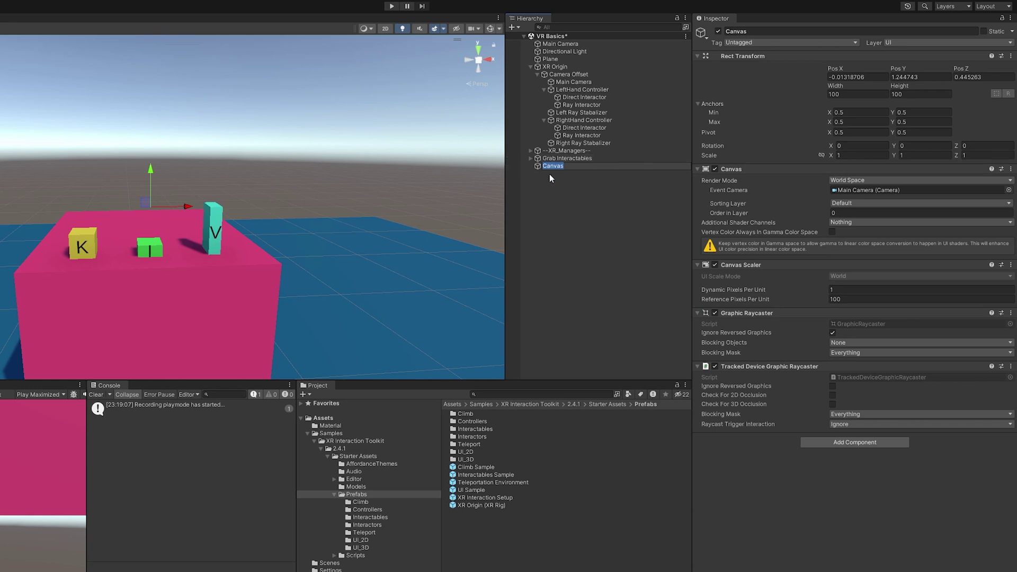
click(550, 176)
click(552, 164)
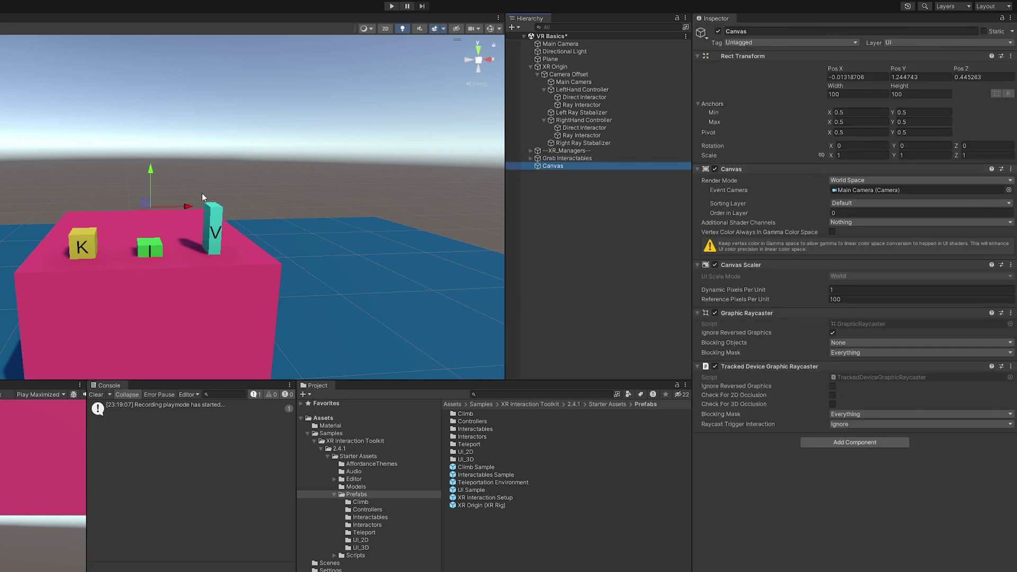
Zero the Canvas's Rect Transform X, Y and Z position
right_drag(218, 175, 329, 174)
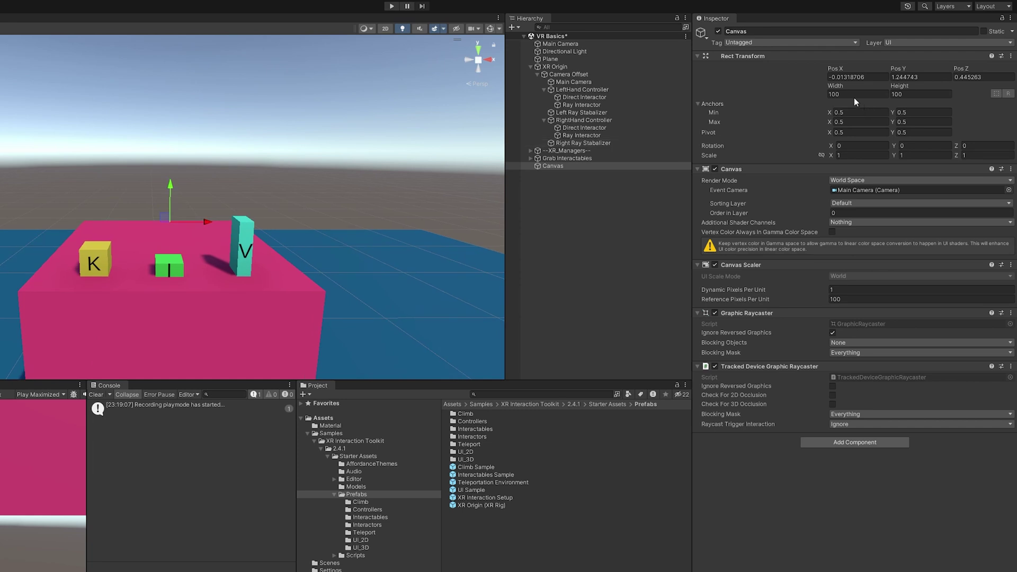
click(861, 78)
text(0)
click(926, 77)
text(0)
key(Tab)
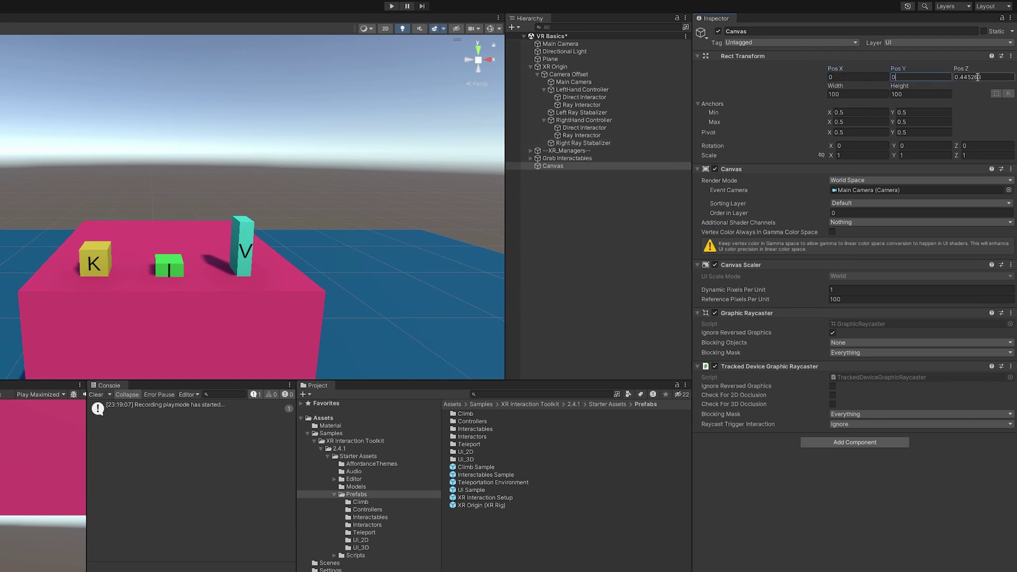
text(0)
Raise the Canvas above the blocks and set its Width to 10
right_drag(233, 248, 153, 287)
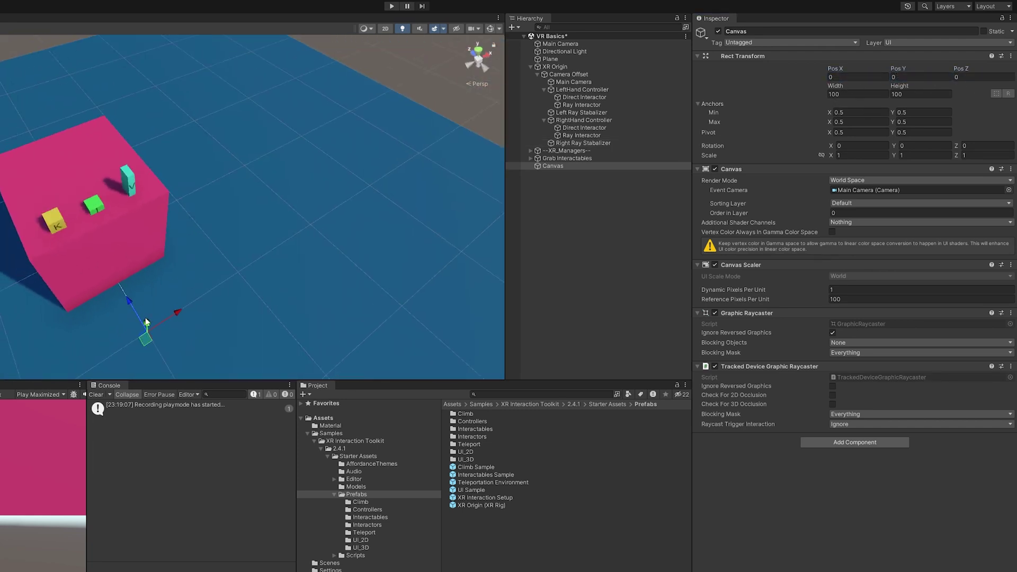
drag(147, 322, 40, 63)
right_drag(40, 63, 376, 143)
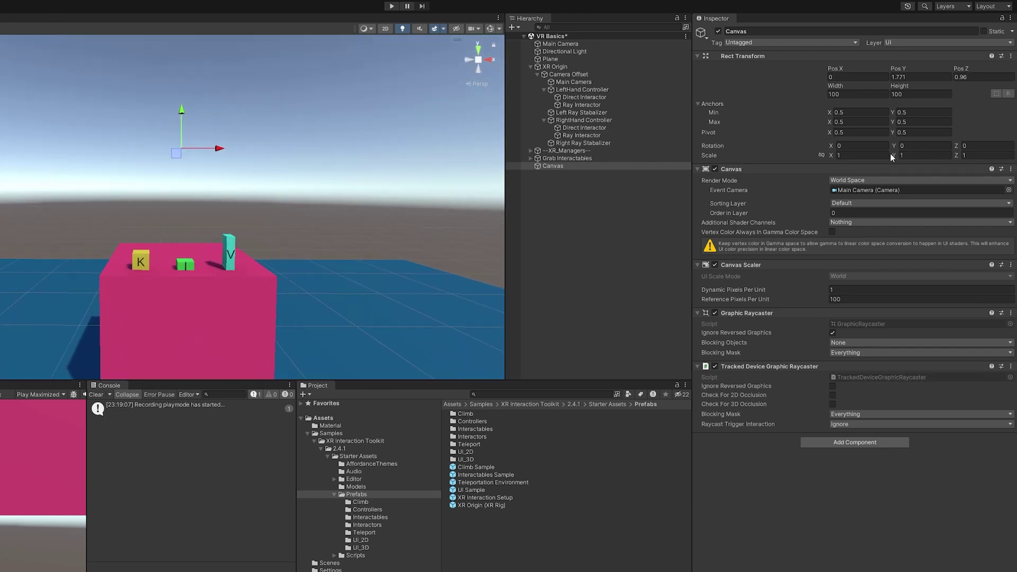
click(859, 95)
click(933, 95)
Add a UI Image as a child of the Canvas
right_click(559, 167)
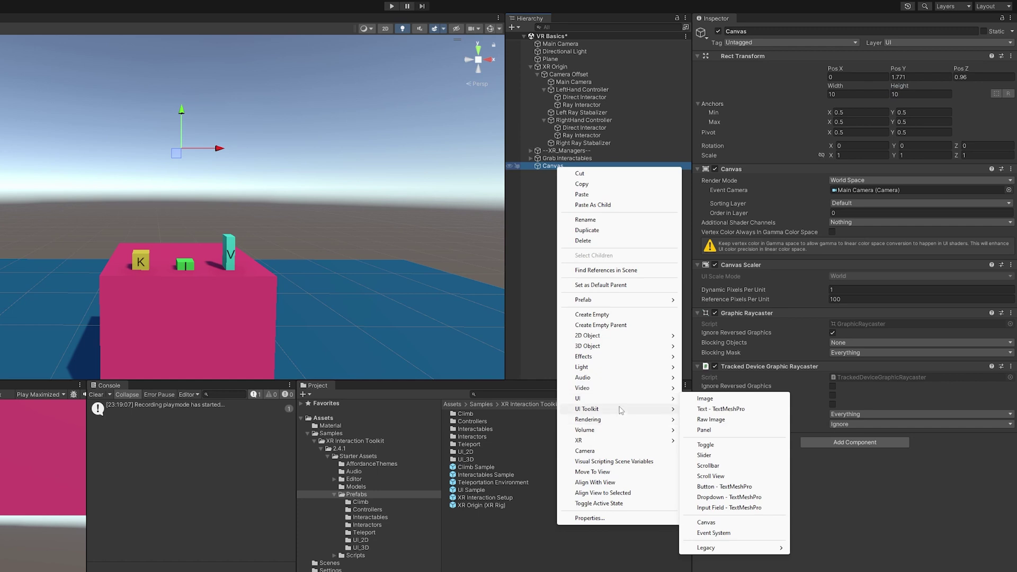
mouse_move(633, 398)
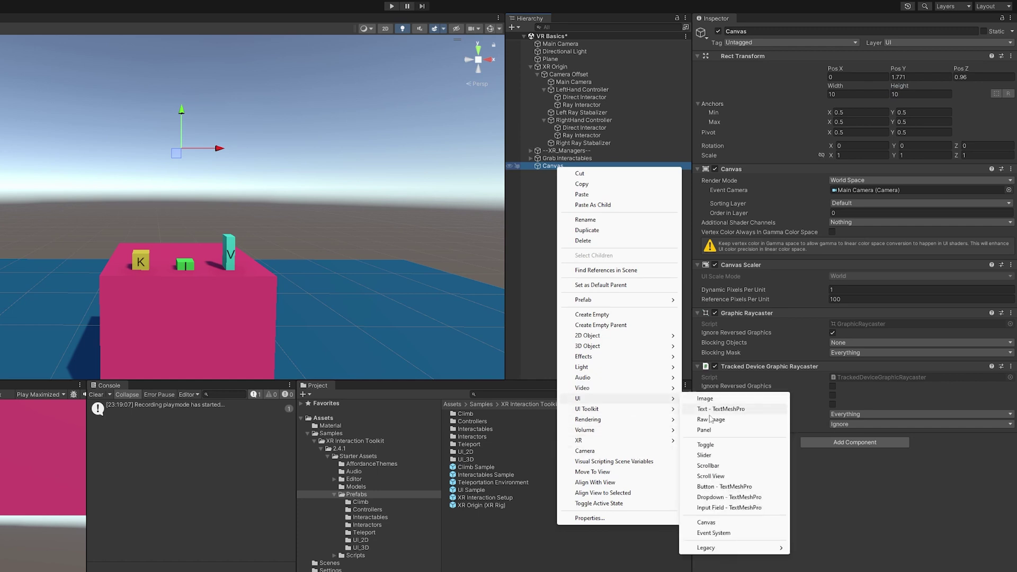
click(716, 399)
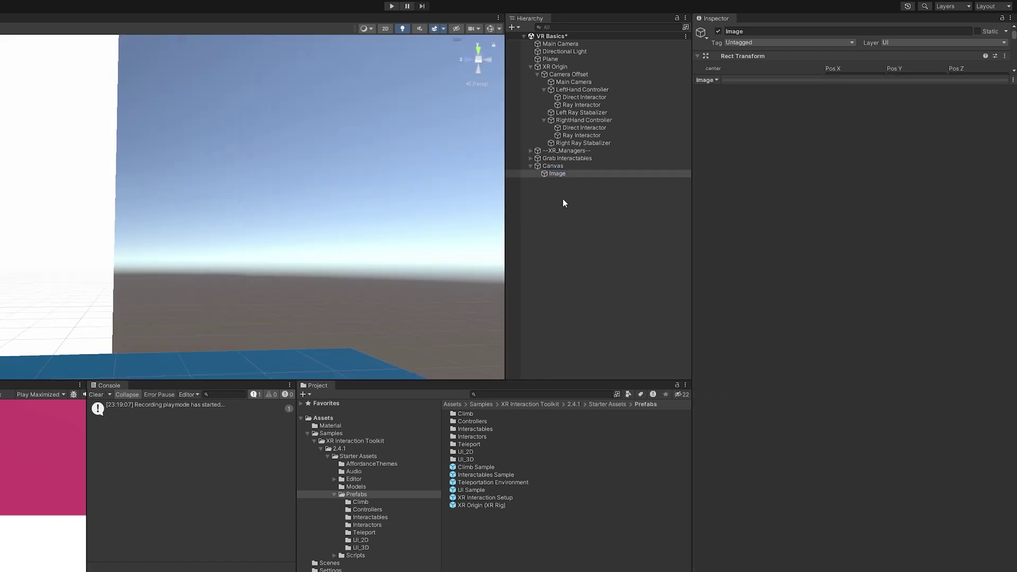
right_drag(402, 200, 278, 213)
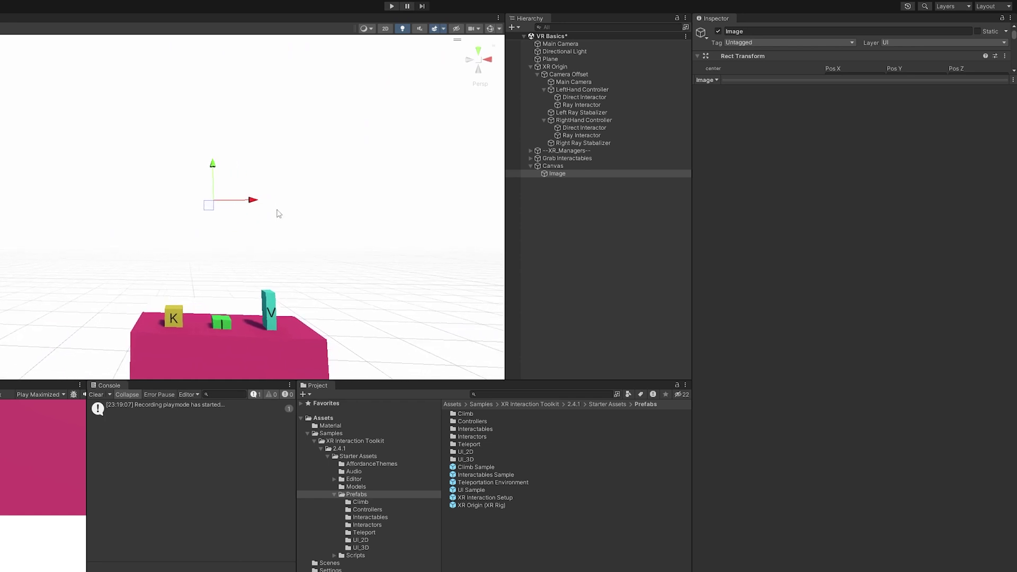
click(551, 174)
Apply the stretch-stretch anchor preset with Shift+Alt so the Image fills the Canvas
click(715, 80)
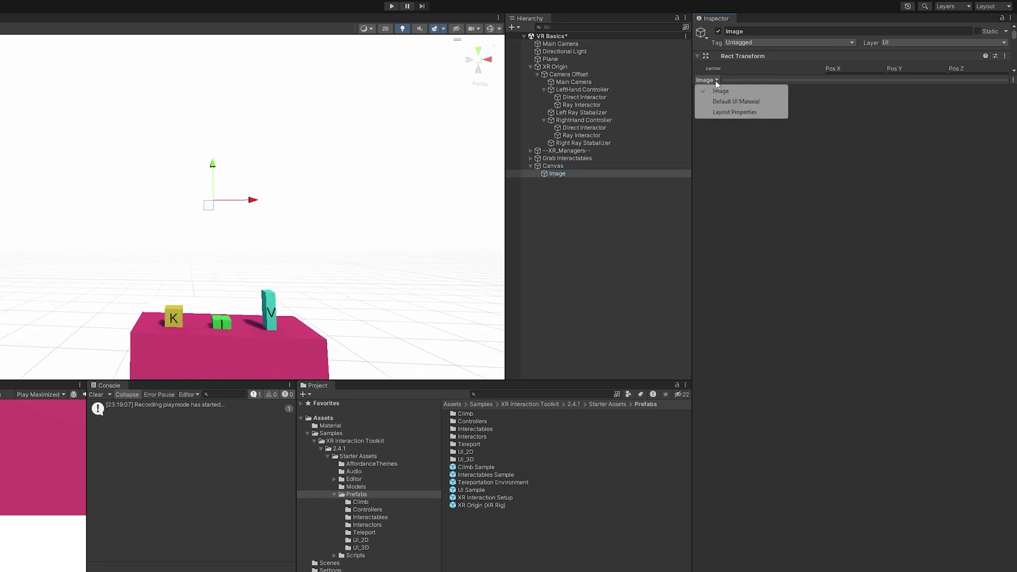
click(697, 54)
click(714, 83)
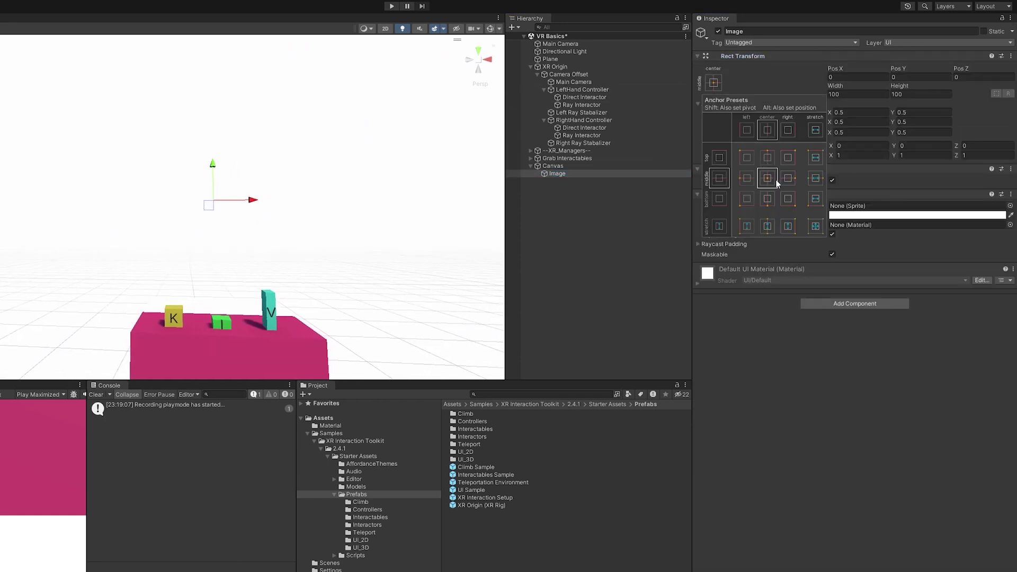
alt+click(820, 230)
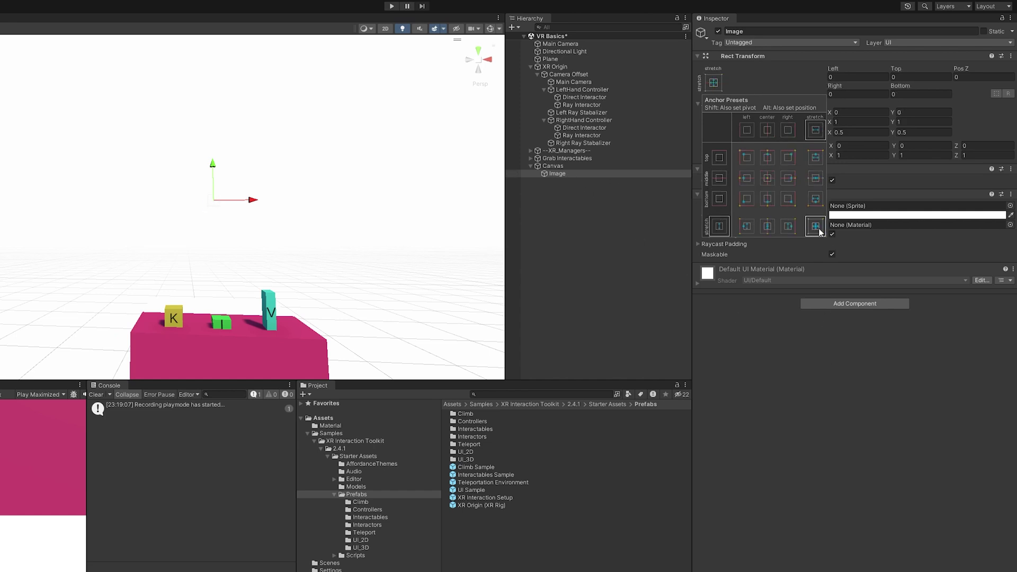
key(shift+alt)
Resize the Canvas to Width 1 and Height 1
click(553, 166)
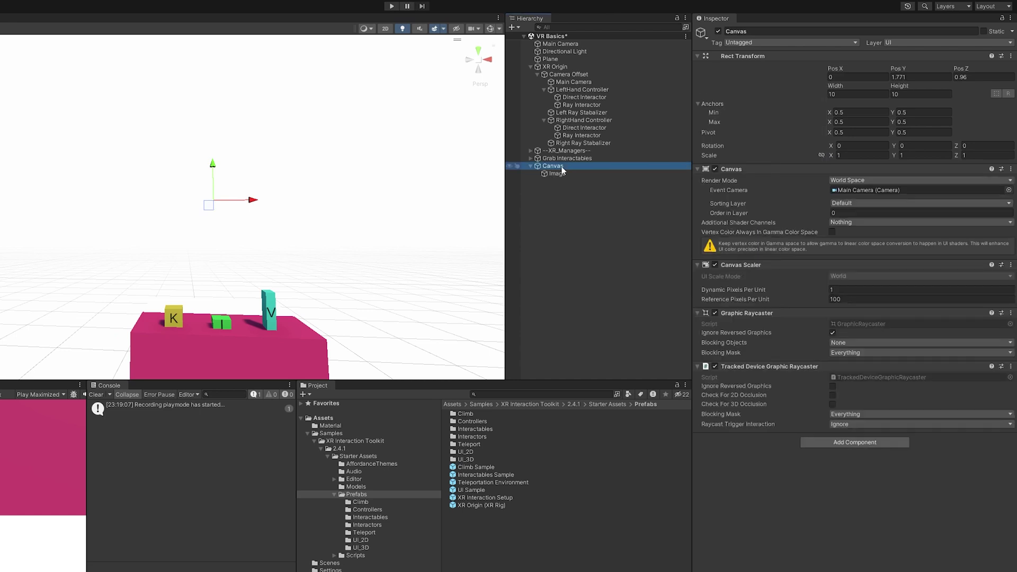
click(866, 94)
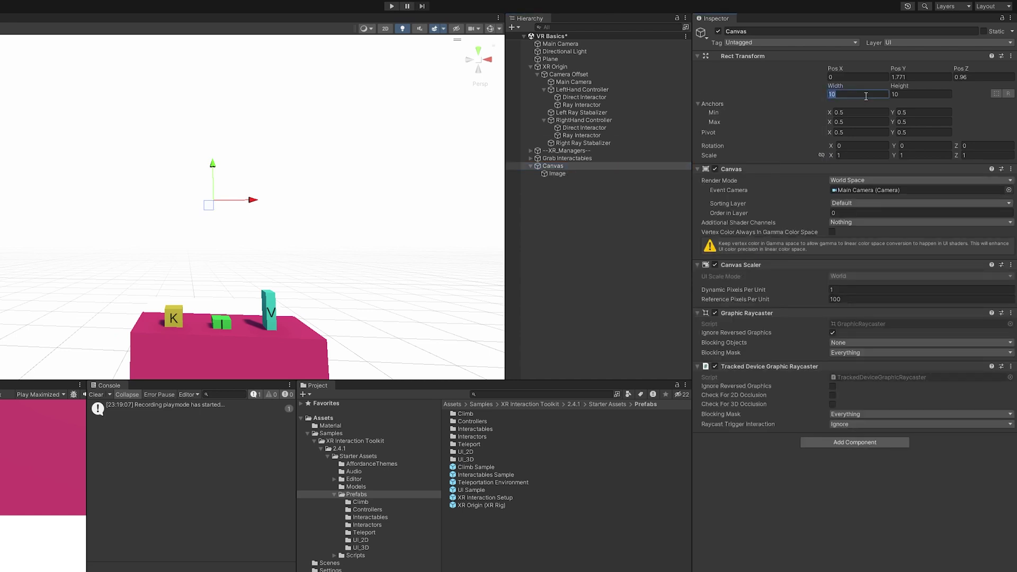
text(1)
click(916, 94)
text(1)
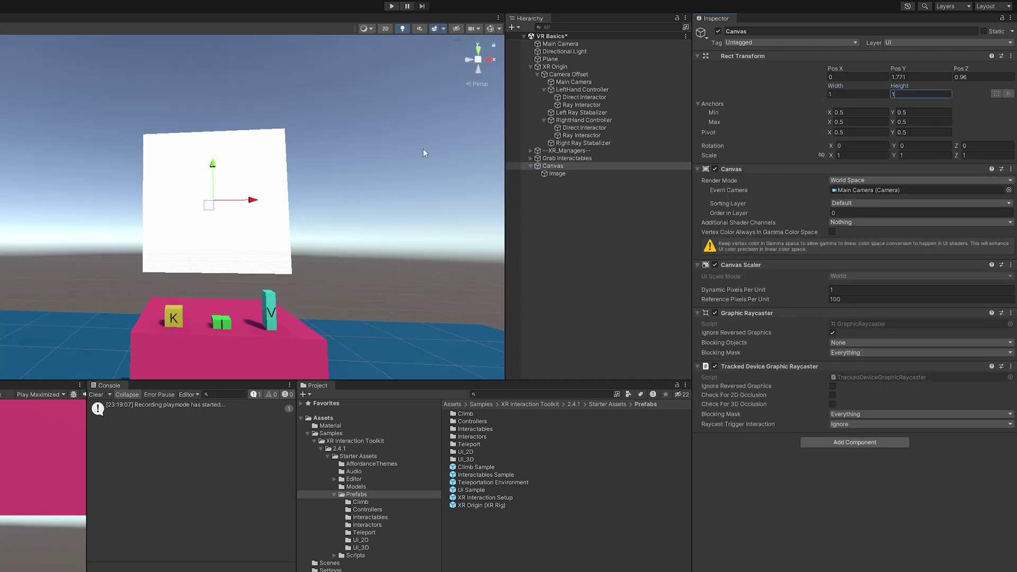
click(557, 173)
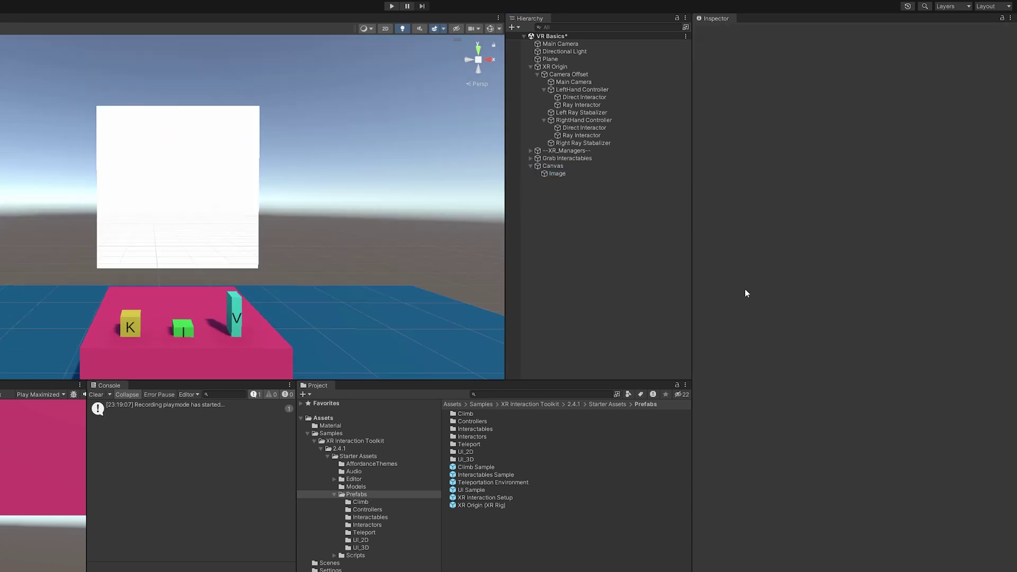
Add a UI Slider under the Canvas and scale it to 0.005
right_click(558, 165)
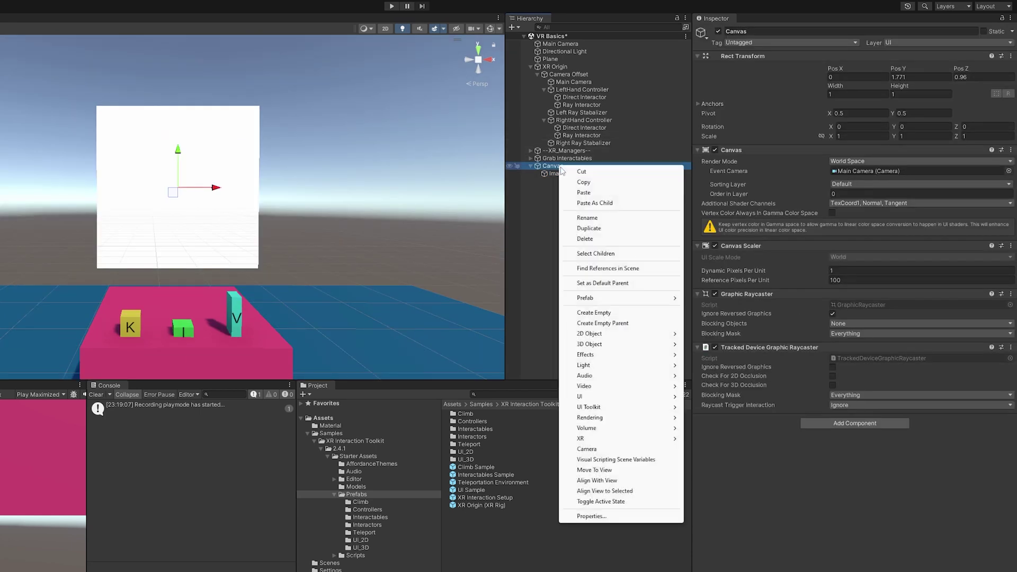
mouse_move(620, 397)
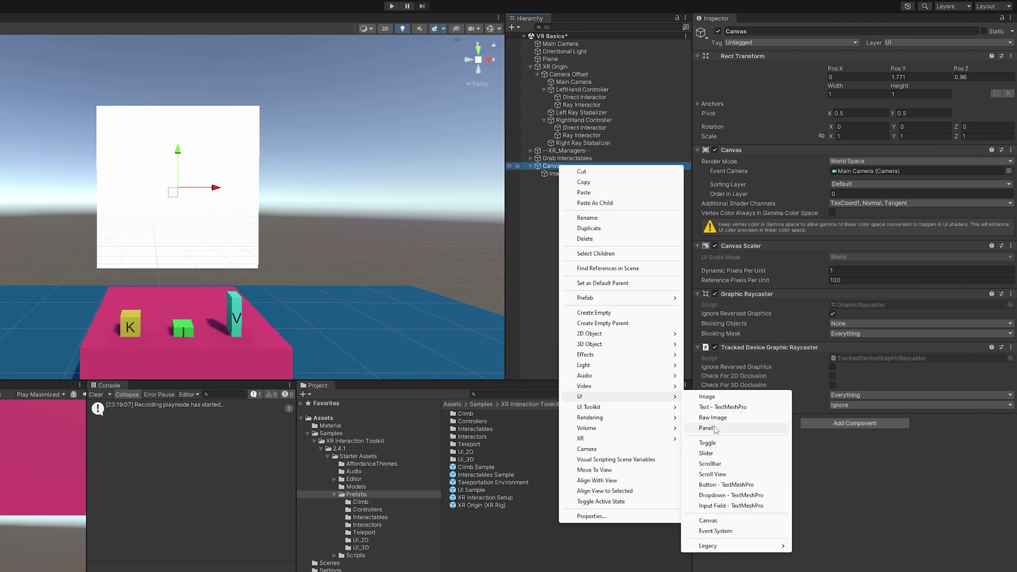
click(719, 454)
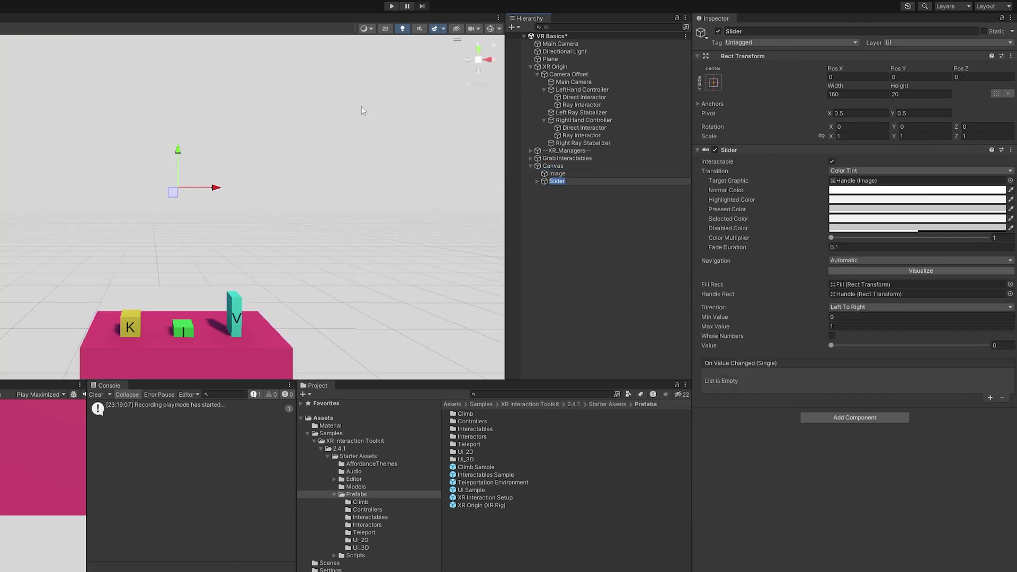
click(842, 141)
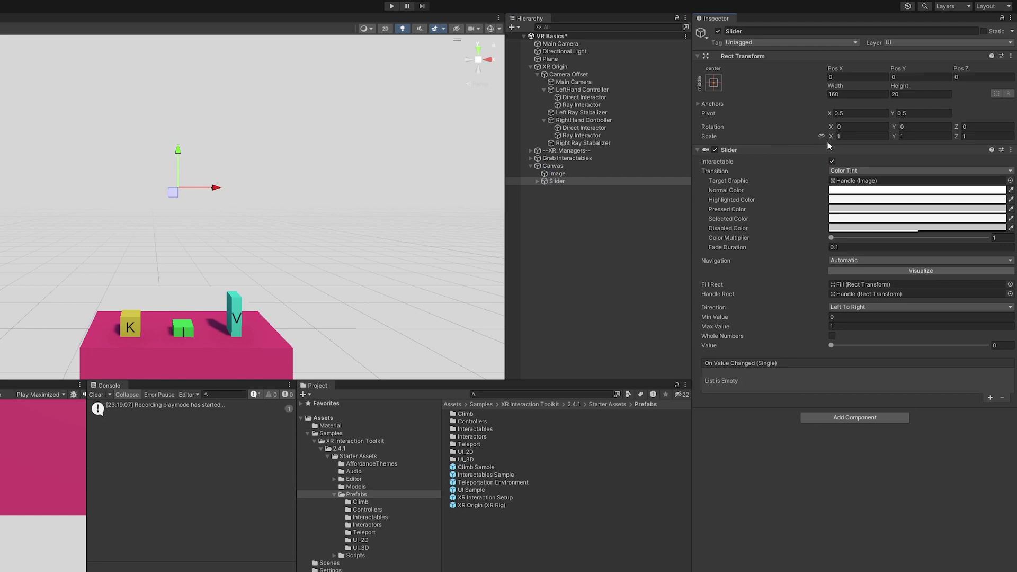
text(.005)
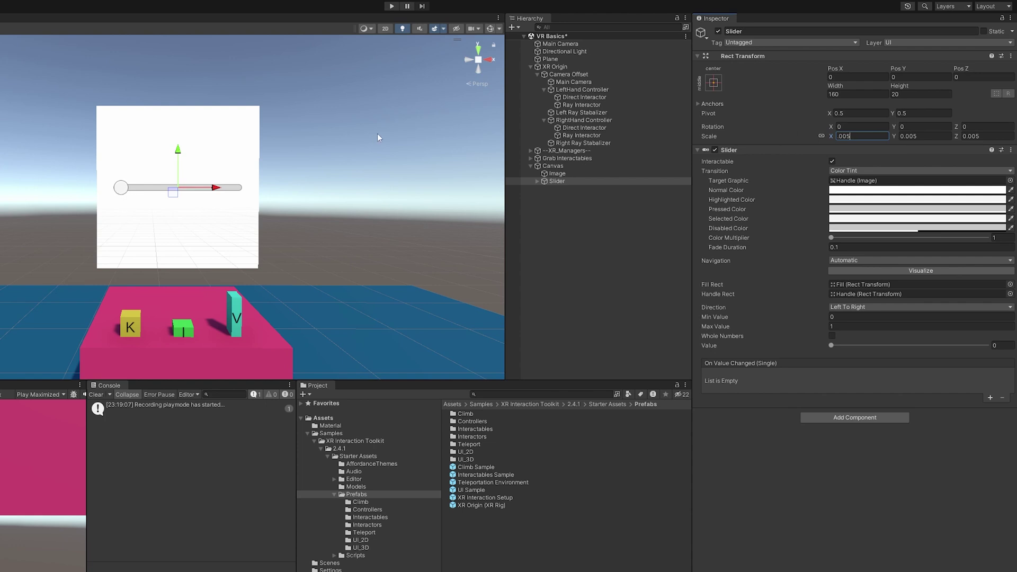
Set the right Ray Interactor's layer mask to Nothing and turn off the left ray's UI interaction
click(566, 144)
click(566, 138)
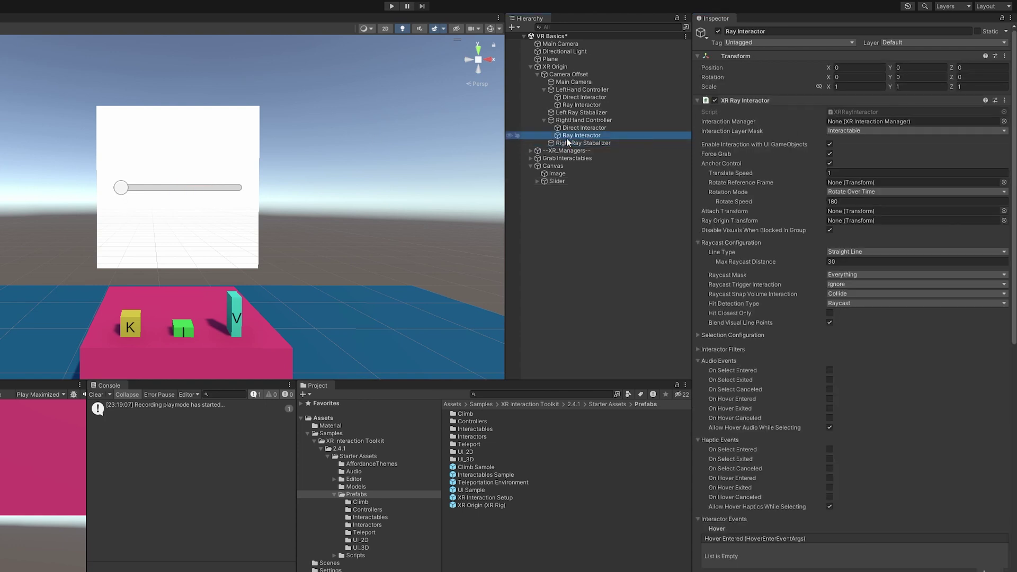
click(853, 130)
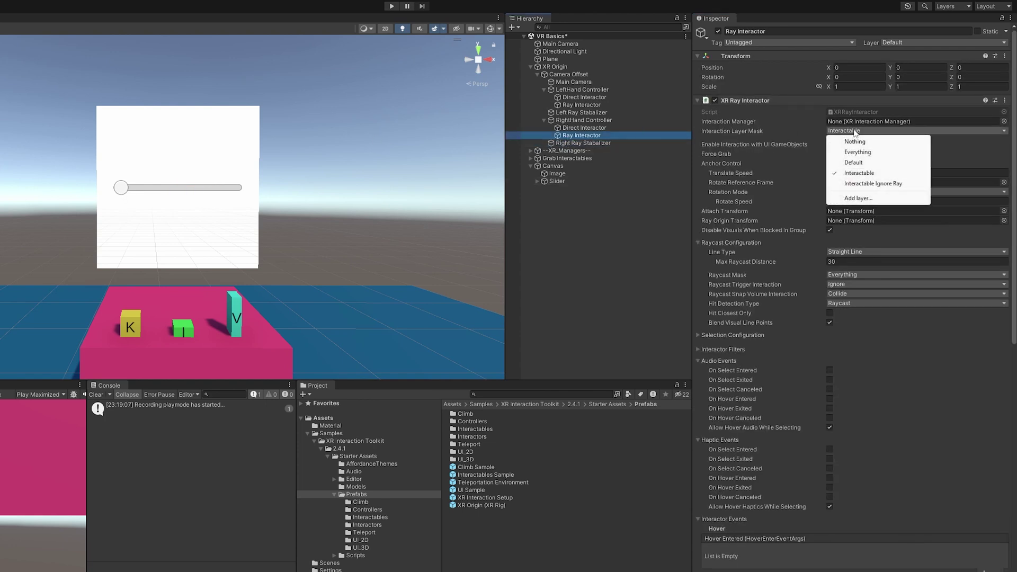
click(952, 128)
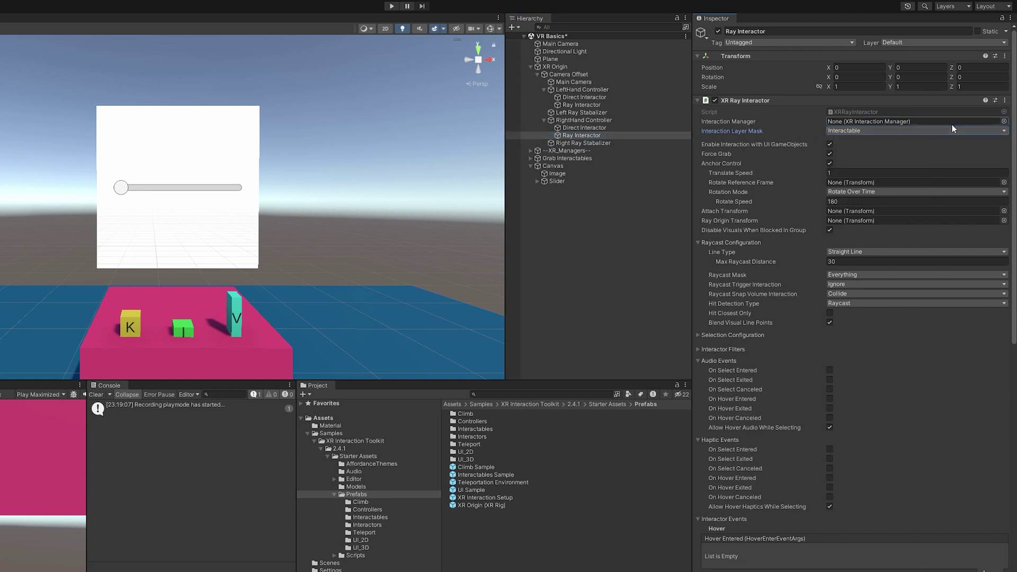
click(857, 131)
click(857, 141)
click(591, 106)
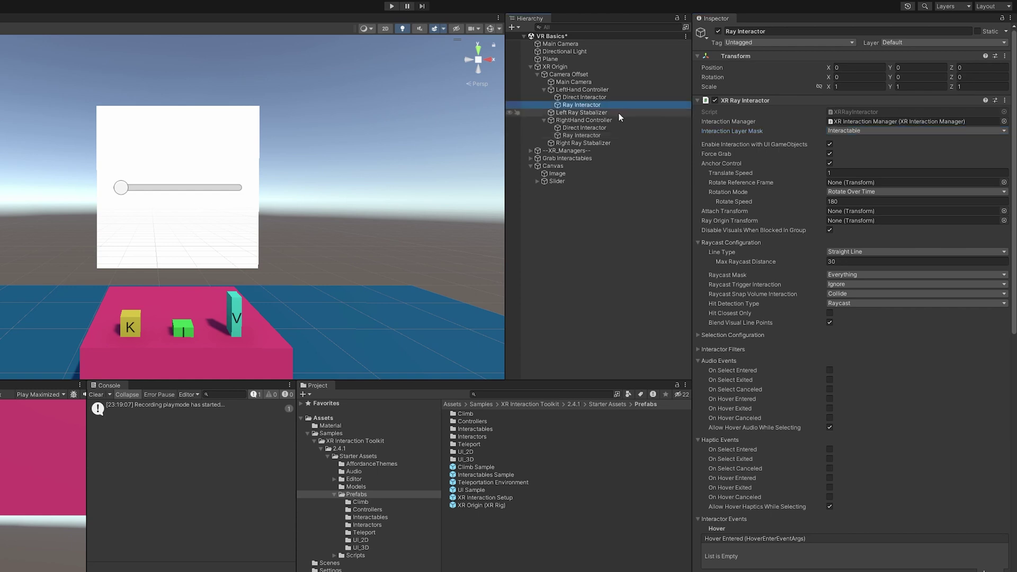
click(829, 144)
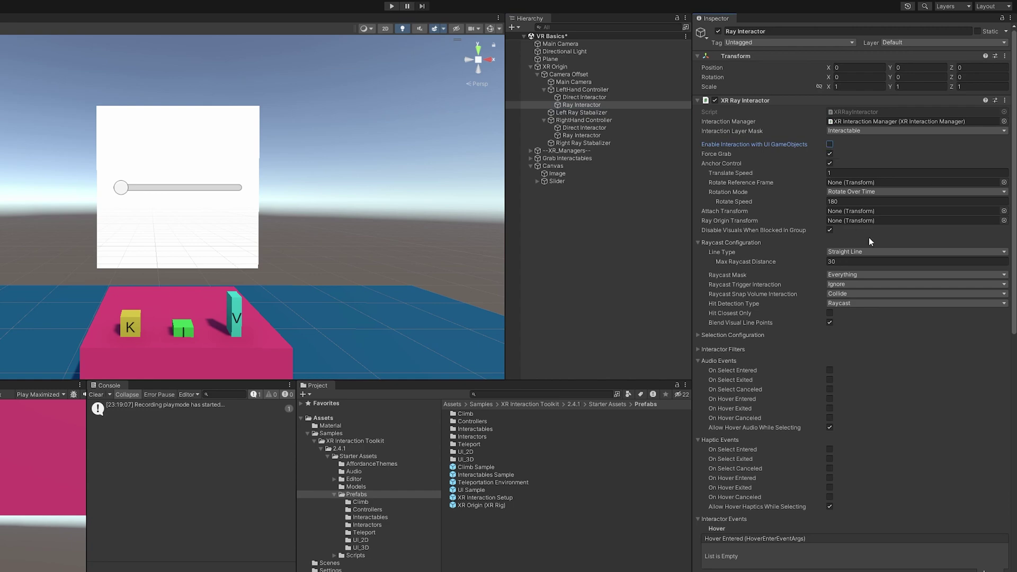